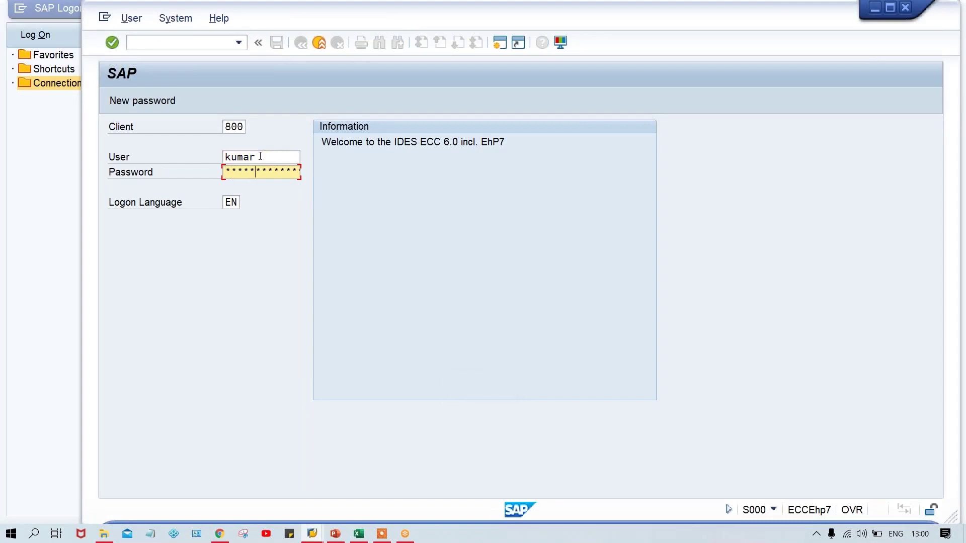
Log on to client 800, run transaction OBA4 and start a new FI tolerance group entry.
key("Return")
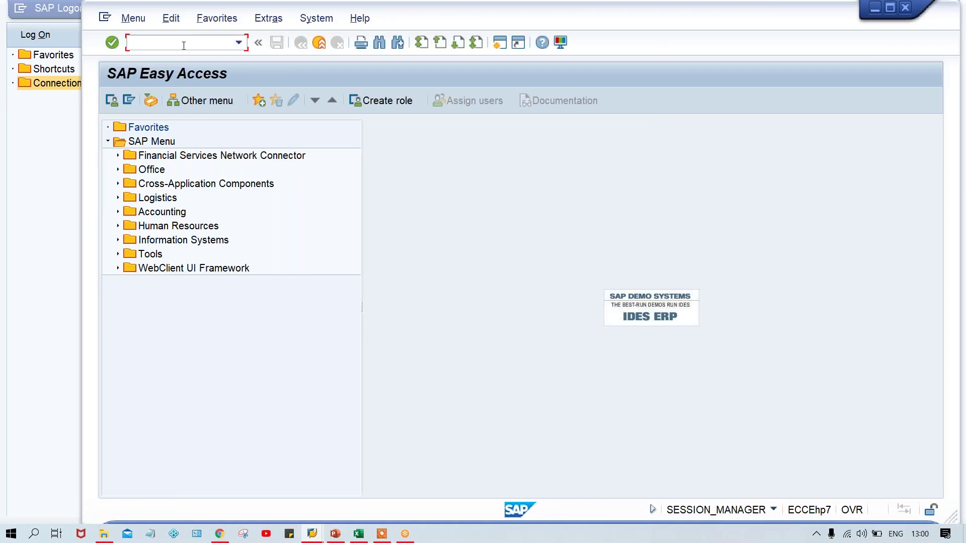
type("OBA")
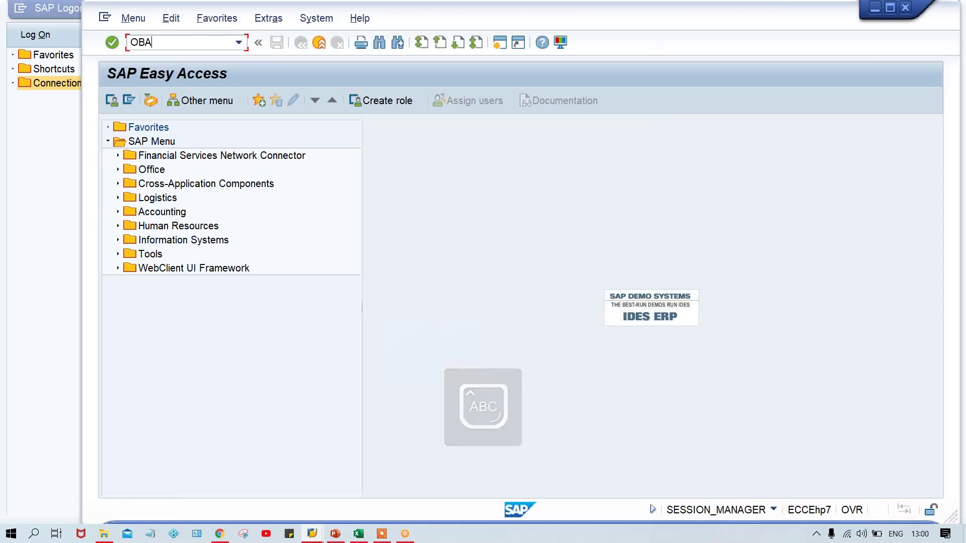
type("4")
key("Return")
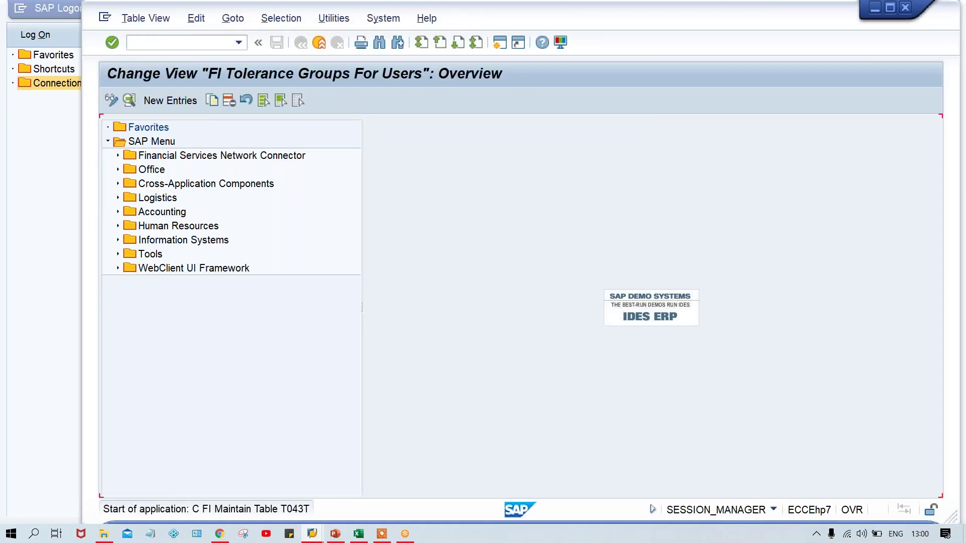
left_click(174, 100)
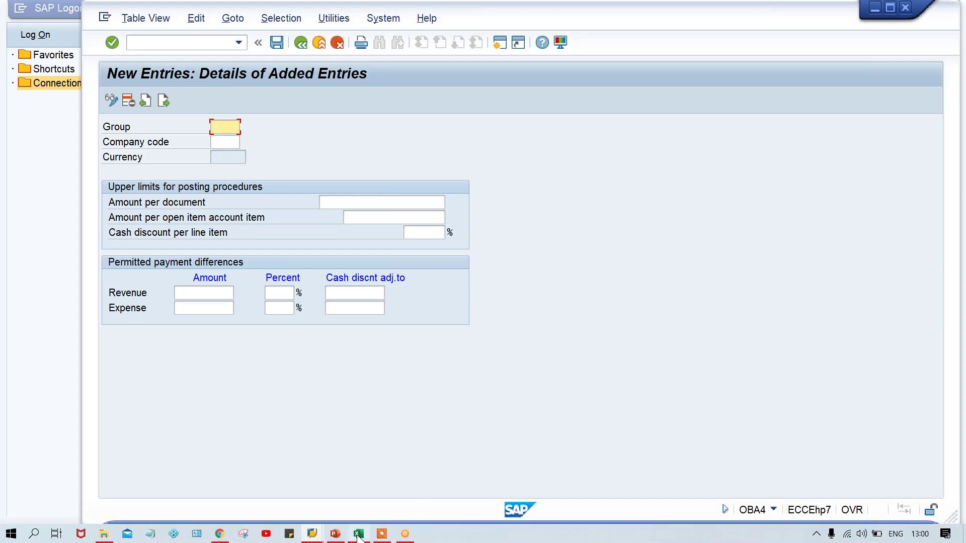
Switch to the Class workbook in Excel and examine the planned tolerance groups TMA, TMB and TMC.
mouse_move(358, 533)
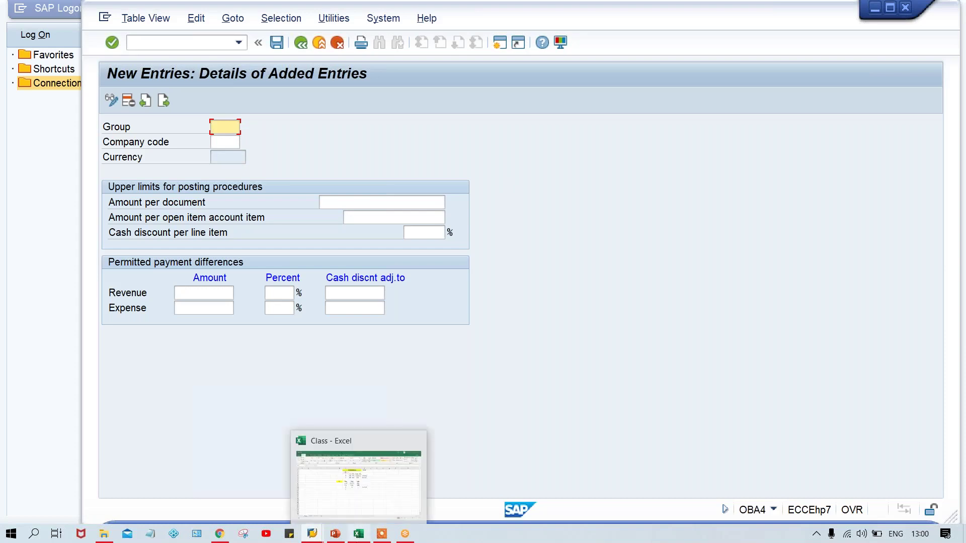
left_click(368, 503)
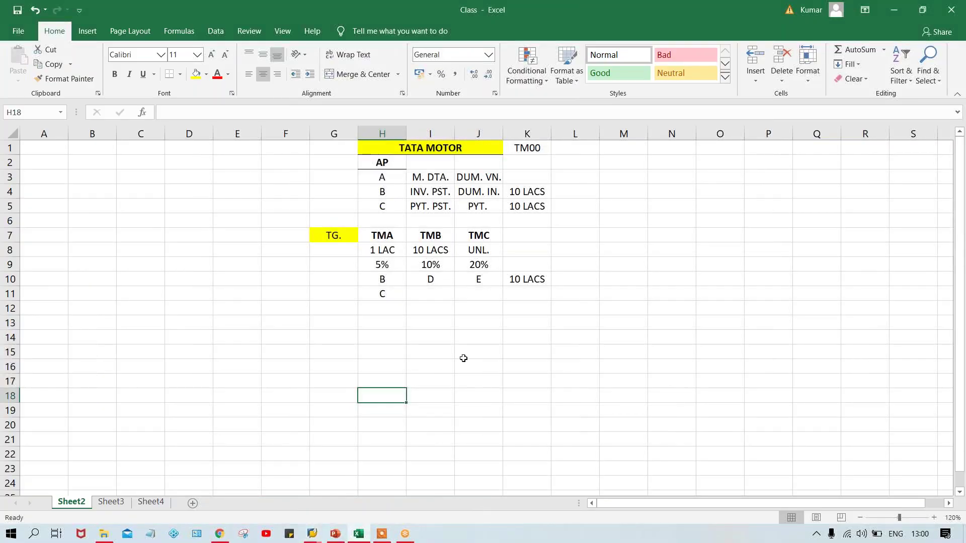
left_click(389, 236)
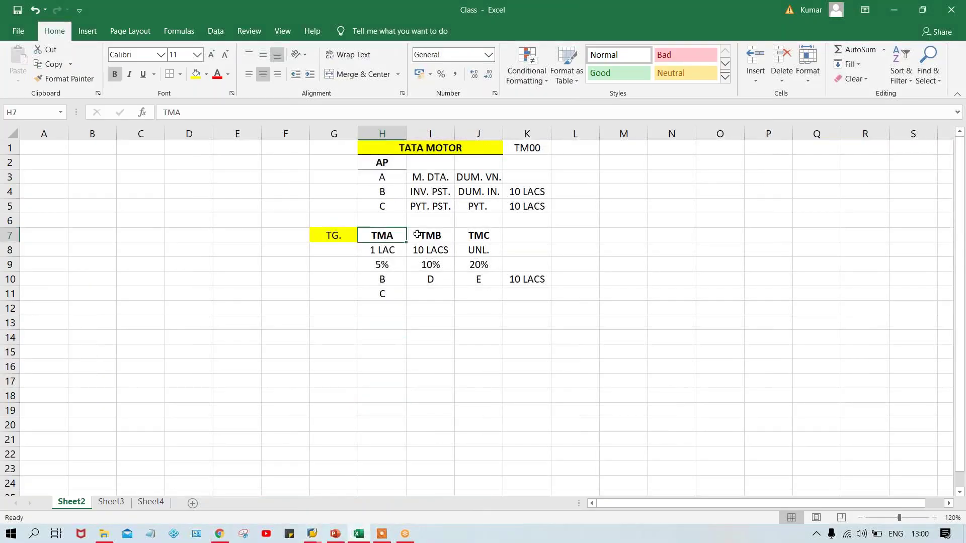
left_click(428, 235)
left_click(467, 237)
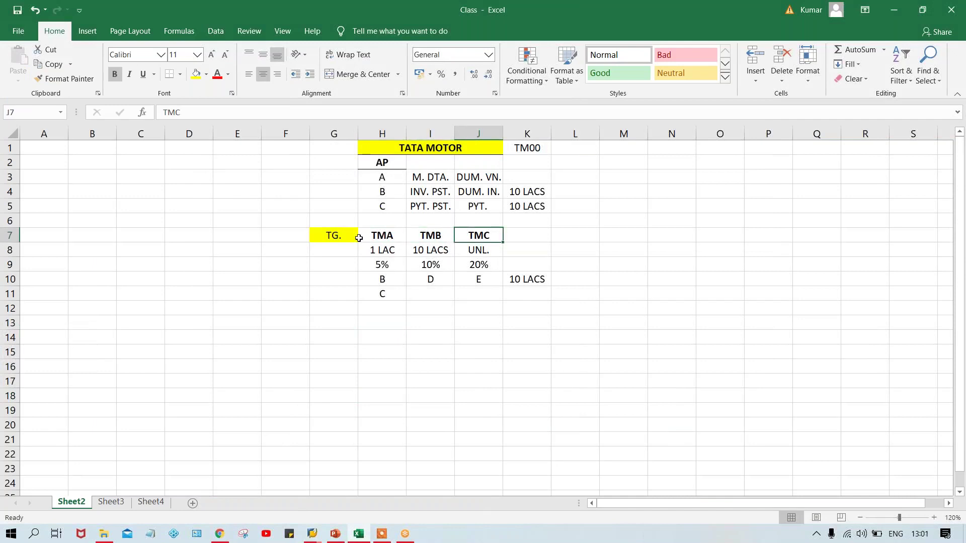
left_click(381, 237)
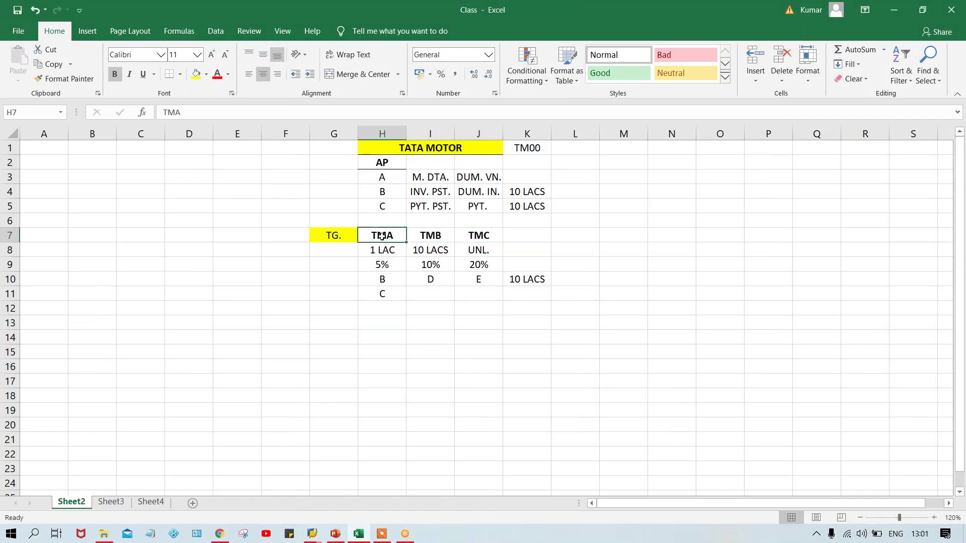
left_click(428, 236)
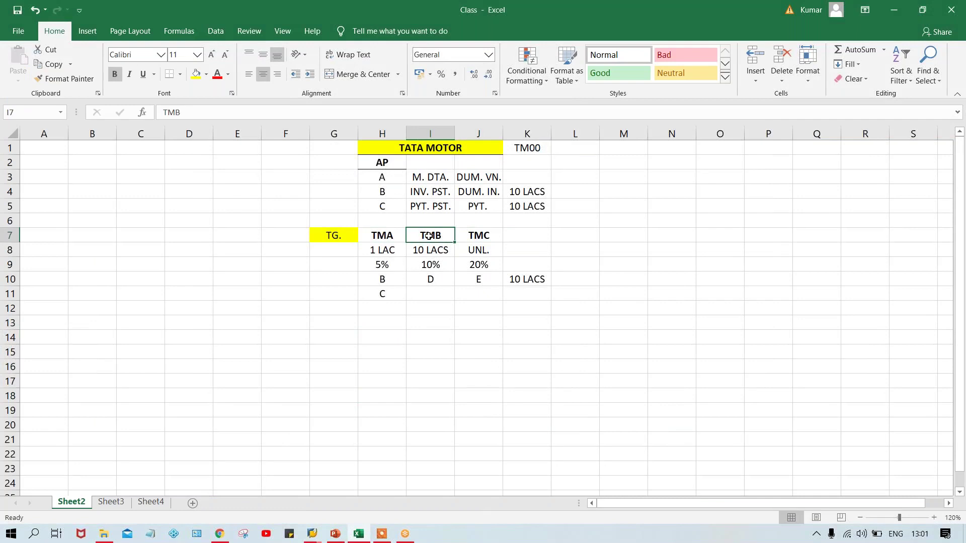
left_click(519, 239)
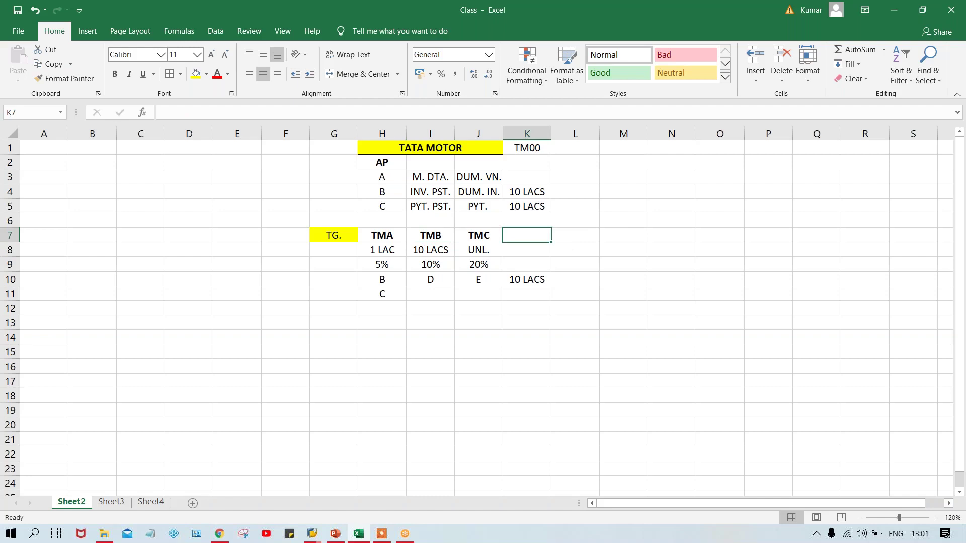
Back in SAP, enter TM00 as both the group and the company code of the new tolerance entry.
key("alt+Tab")
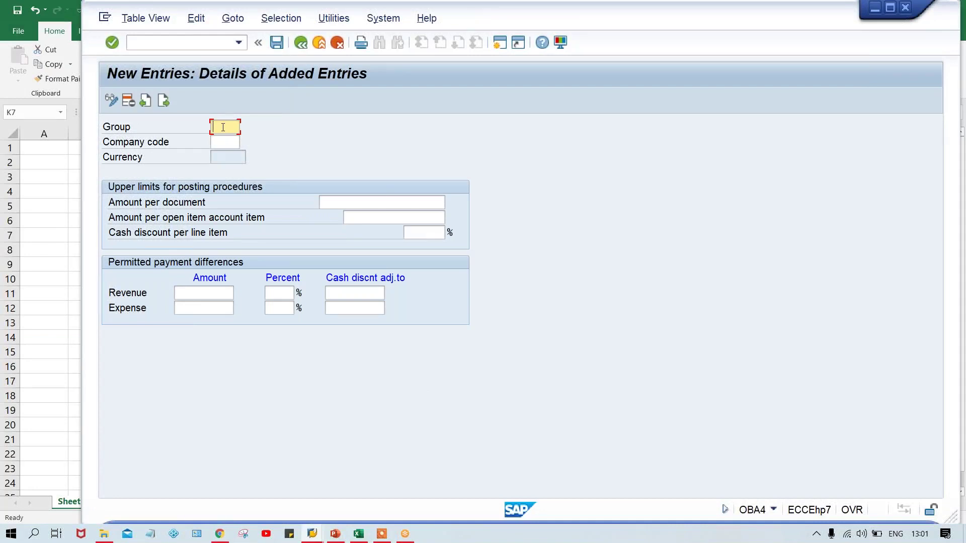
type("TM00")
left_click(224, 143)
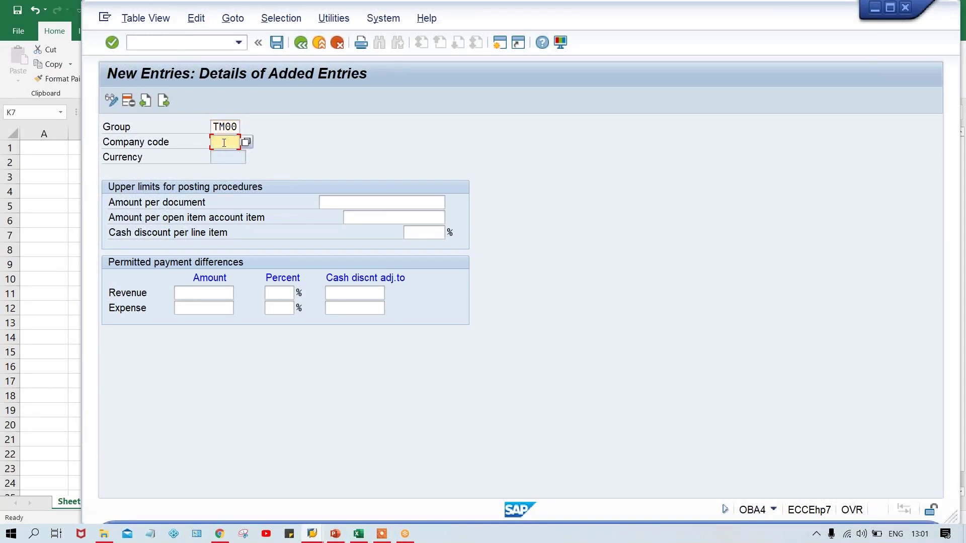
type("TM00")
left_click_drag(211, 142, 237, 142)
left_click(333, 199)
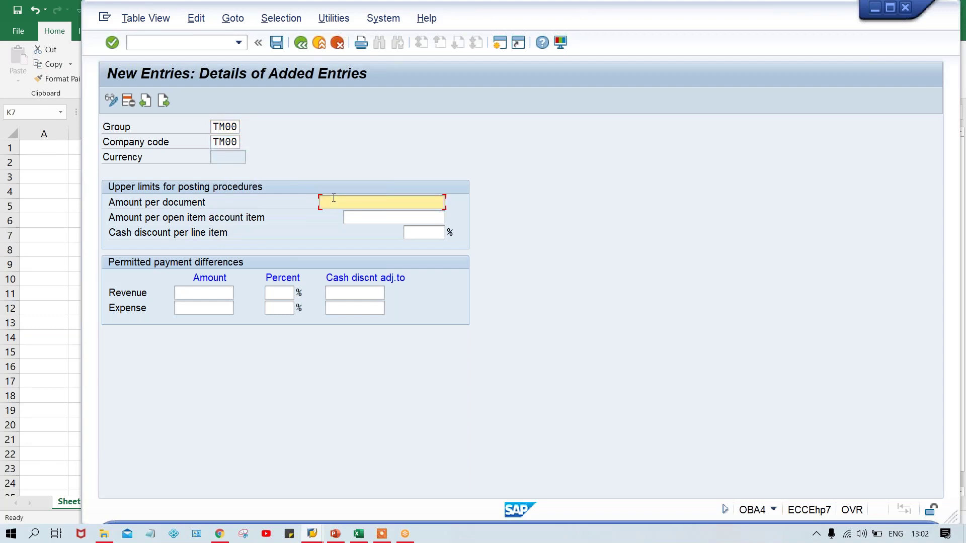
type("9")
key("BackSpace")
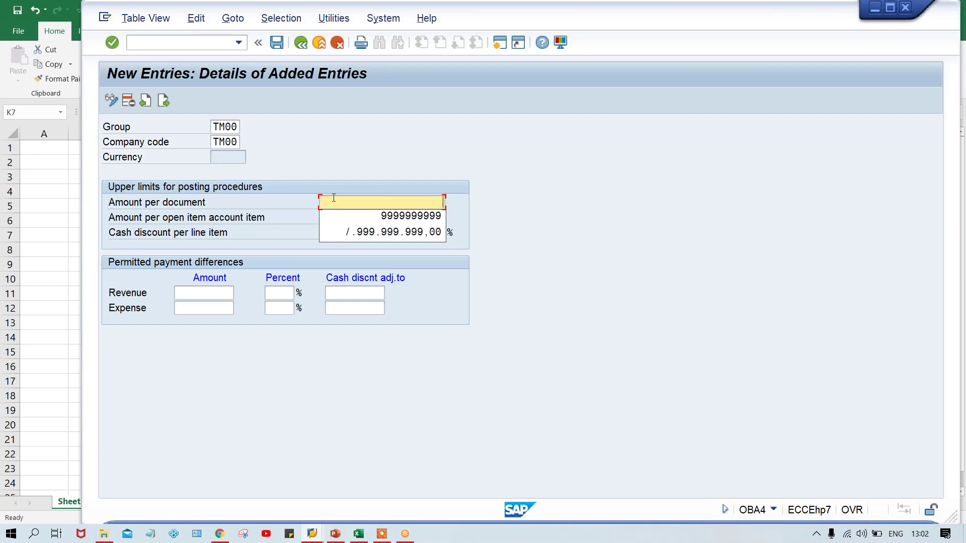
left_click(428, 218)
left_click(408, 214)
key("BackSpace")
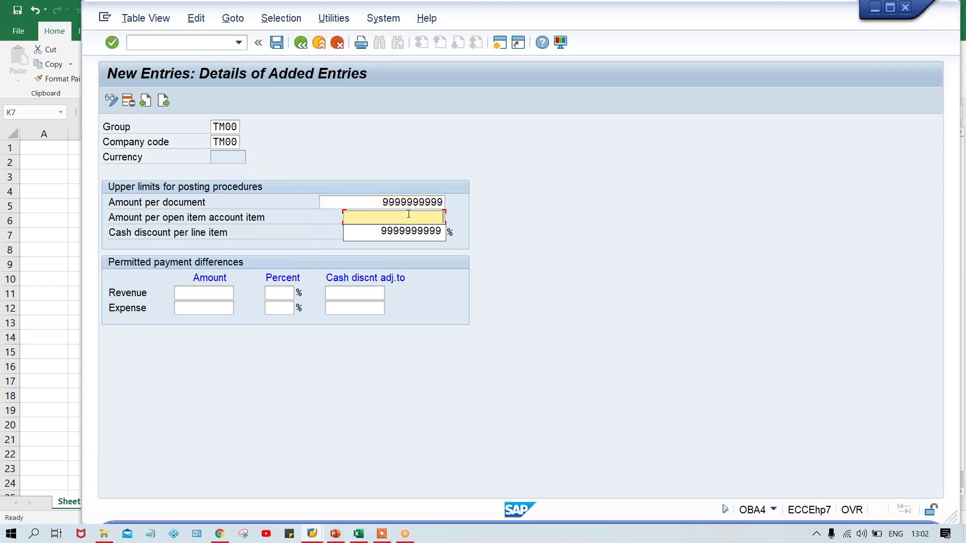
key("Down")
key("Return")
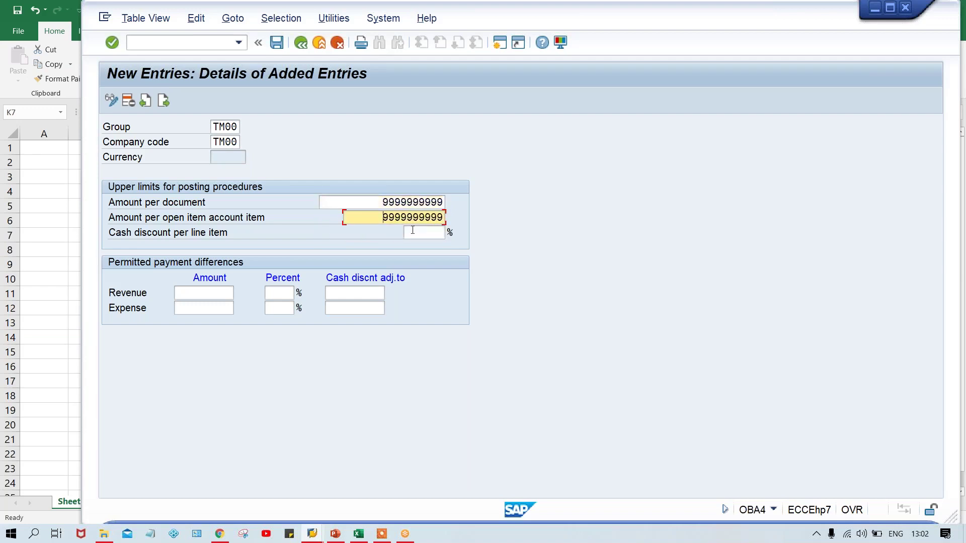
left_click_drag(323, 201, 485, 200)
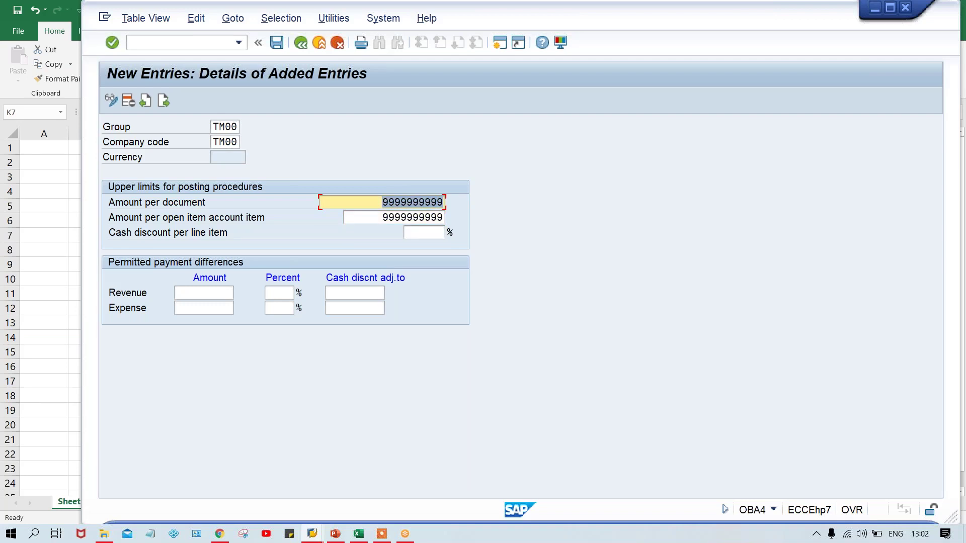
left_click(382, 201)
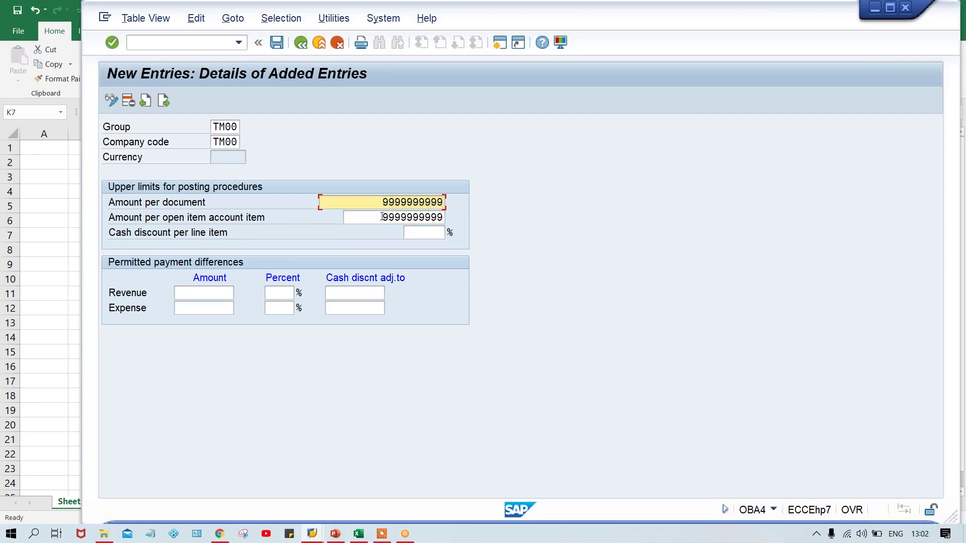
left_click(382, 217)
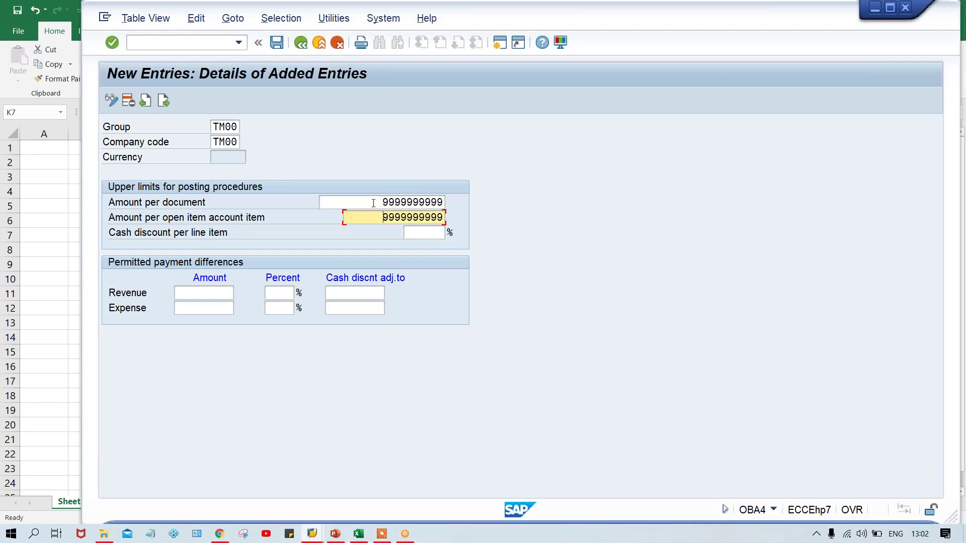
left_click(374, 204)
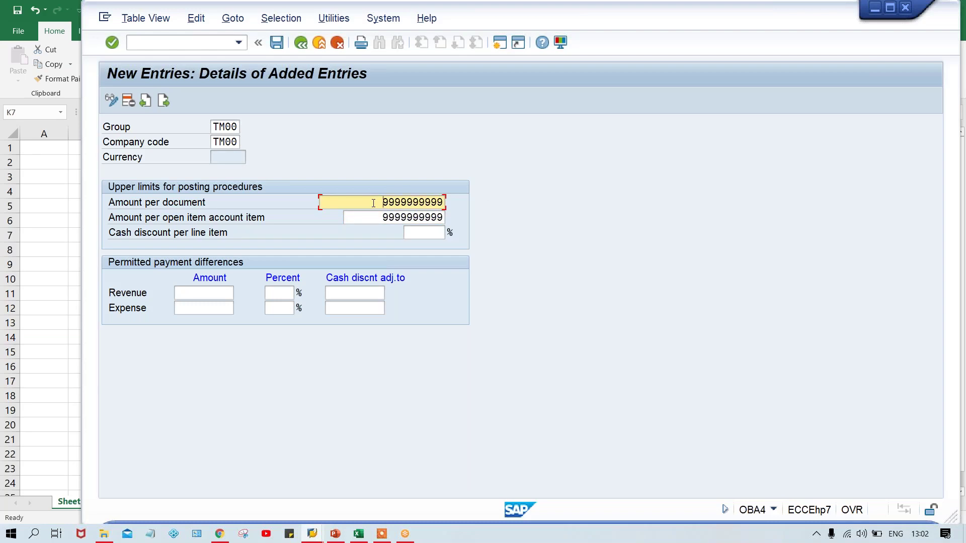
Save the tolerance group with a 10% cash discount per line item and permitted revenue and expense difference amounts of 10.
left_click(422, 234)
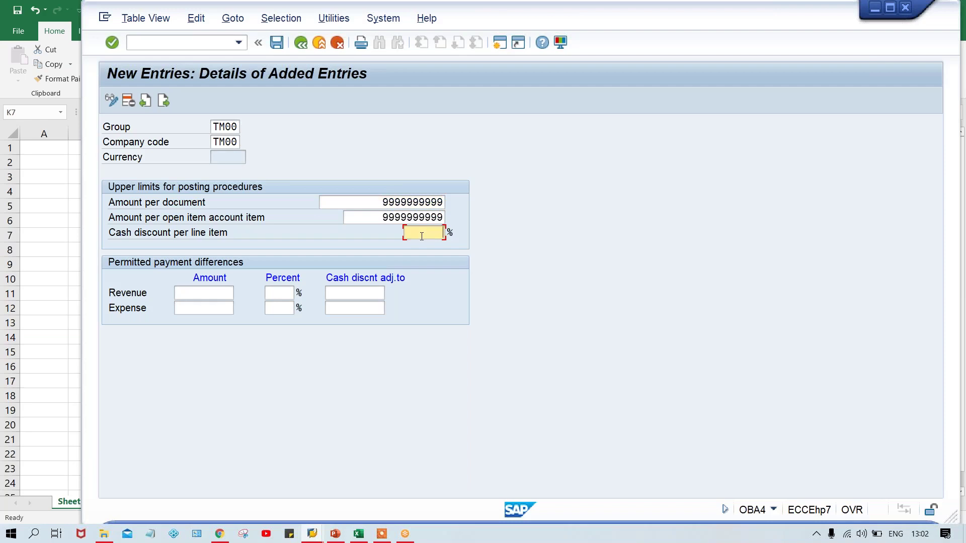
type("10")
left_click(207, 292)
type("1")
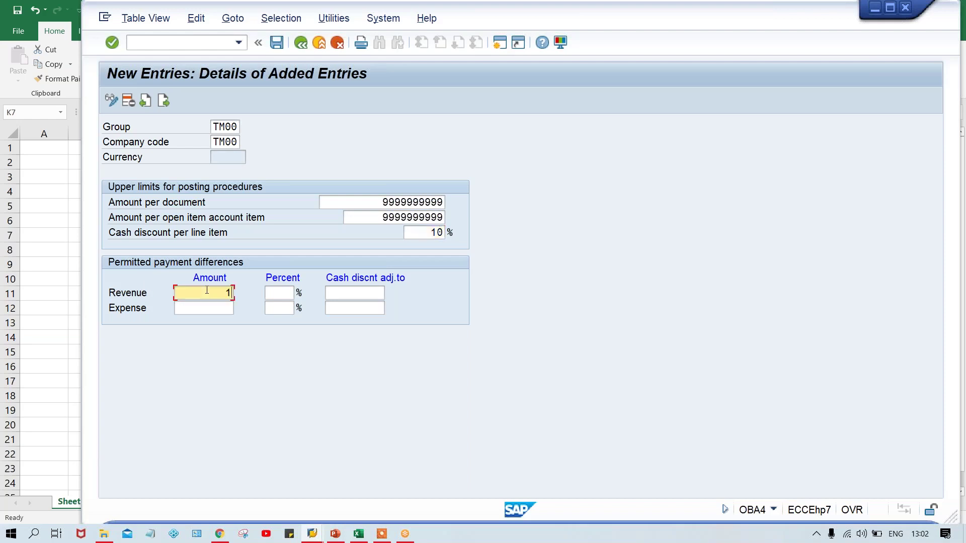
type("0")
key("Down")
type("10")
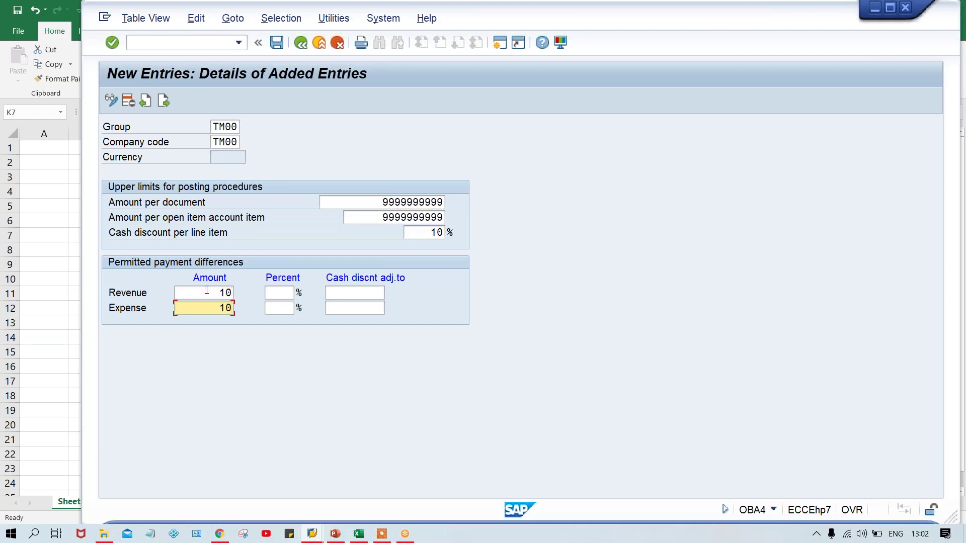
key("ctrl+s")
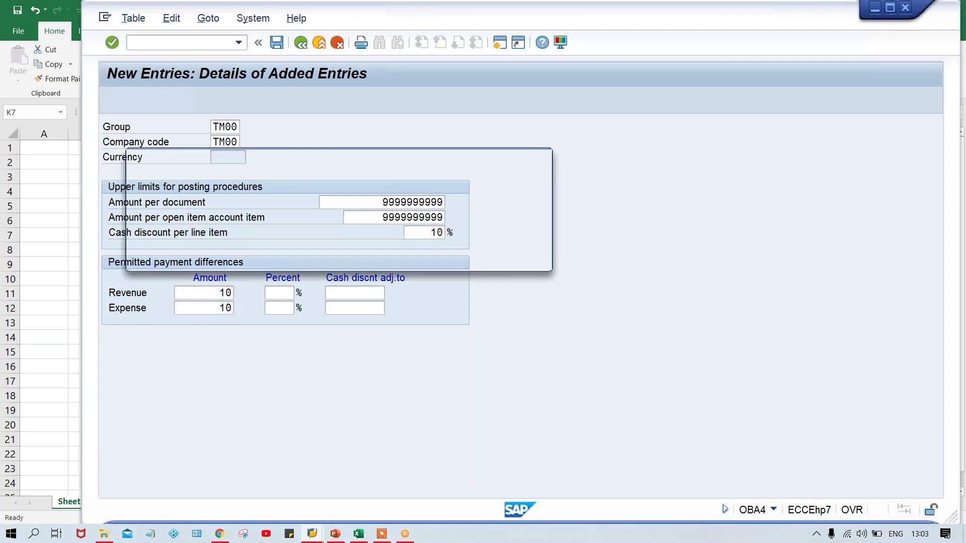
key("Return")
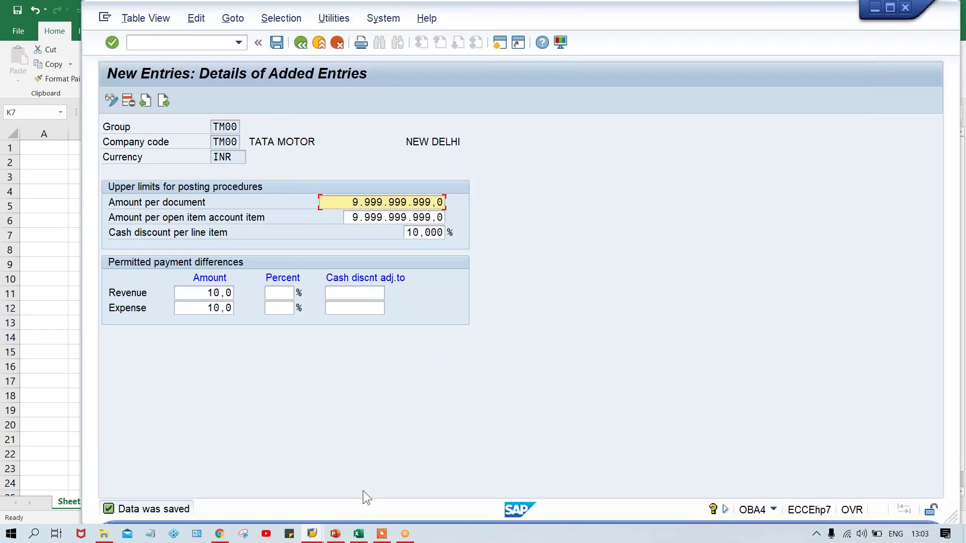
In the Excel workbook's Sheet2, enter 1001, 1000 and 1 in cells G12 to G14 as a payment difference example.
left_click(357, 534)
left_click(460, 380)
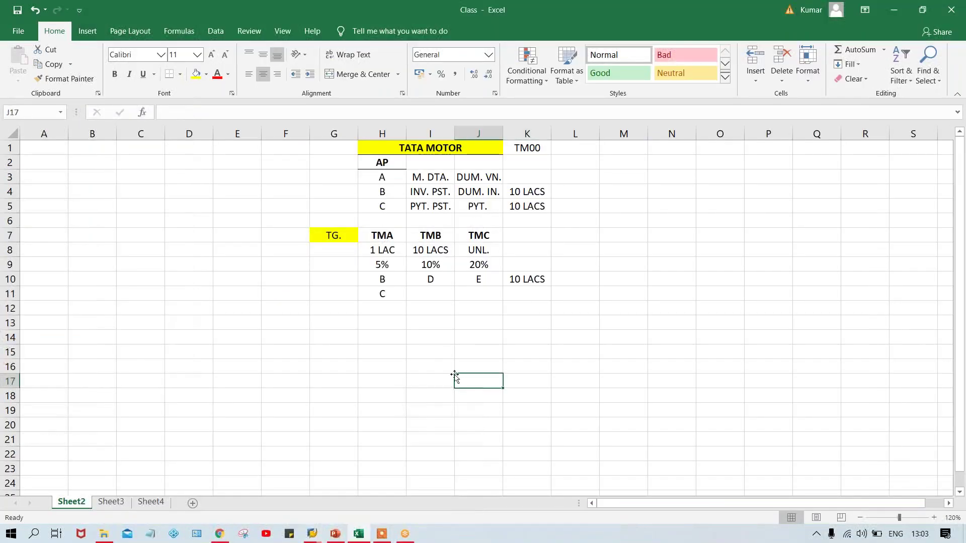
left_click(327, 308)
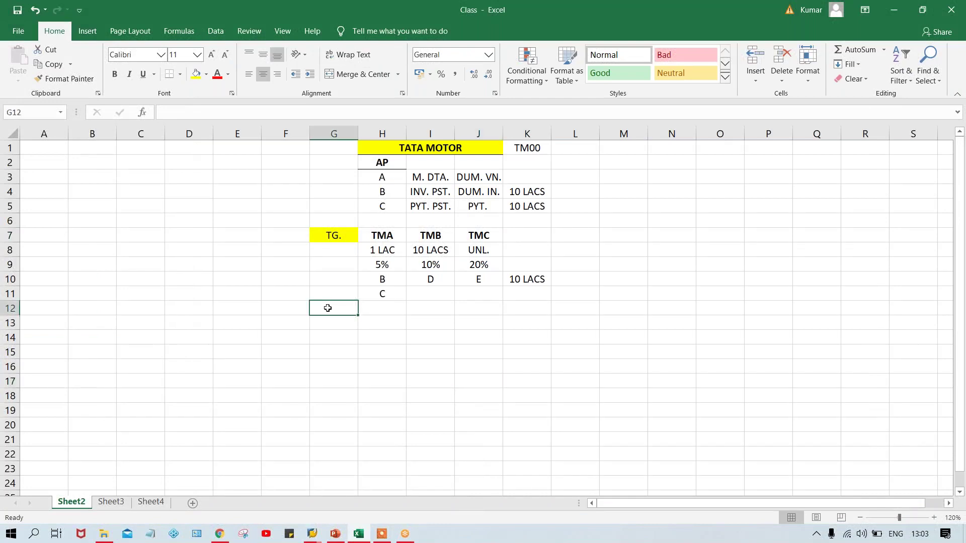
type("1000")
key("BackSpace")
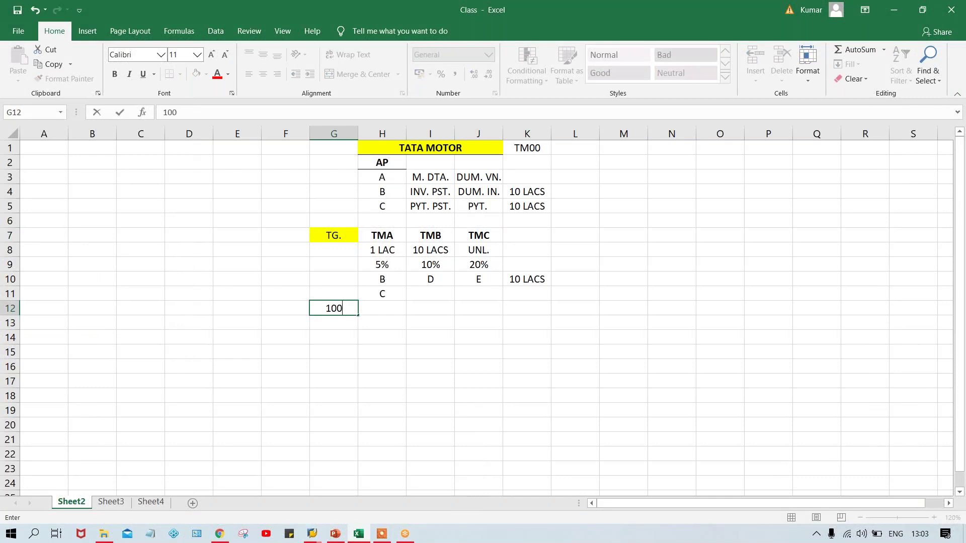
type("1")
key("Return")
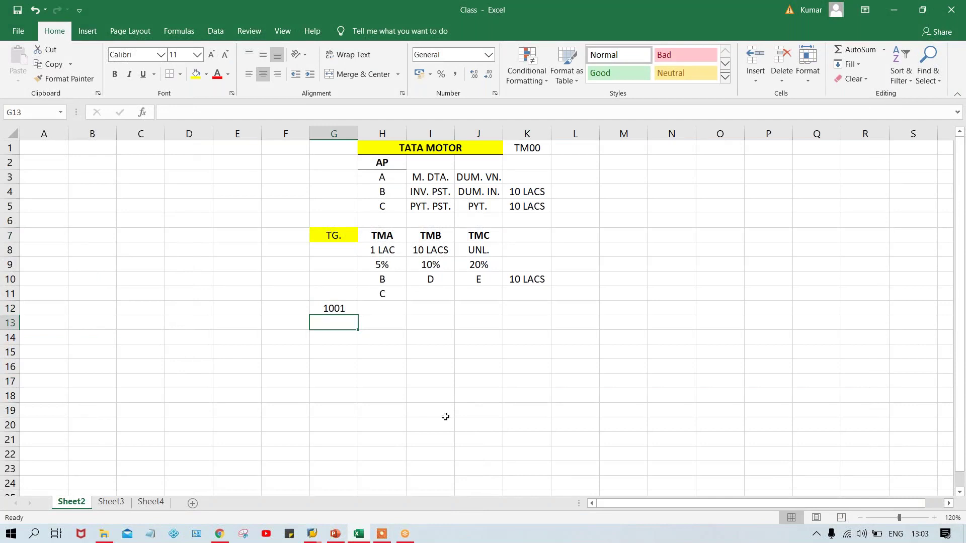
type("1000")
key("Return")
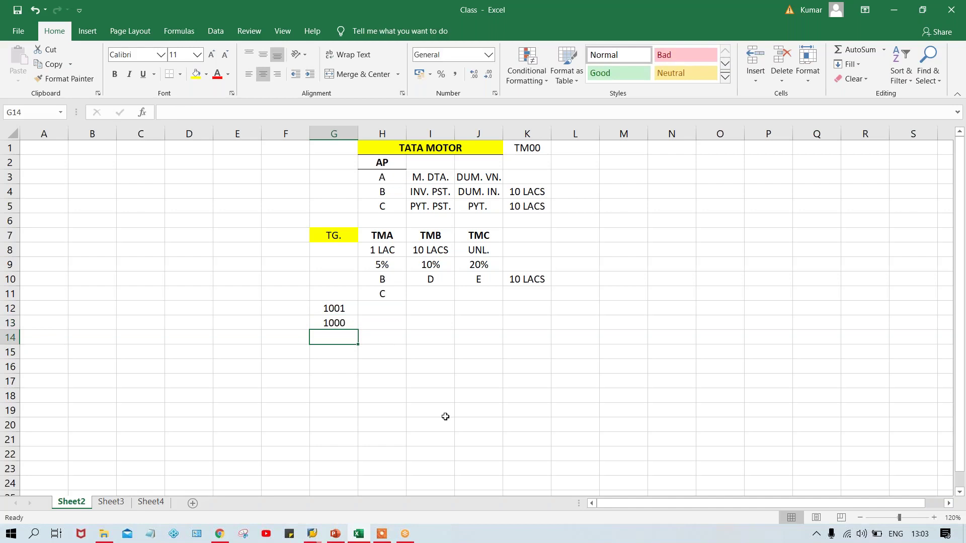
type("1")
key("Return")
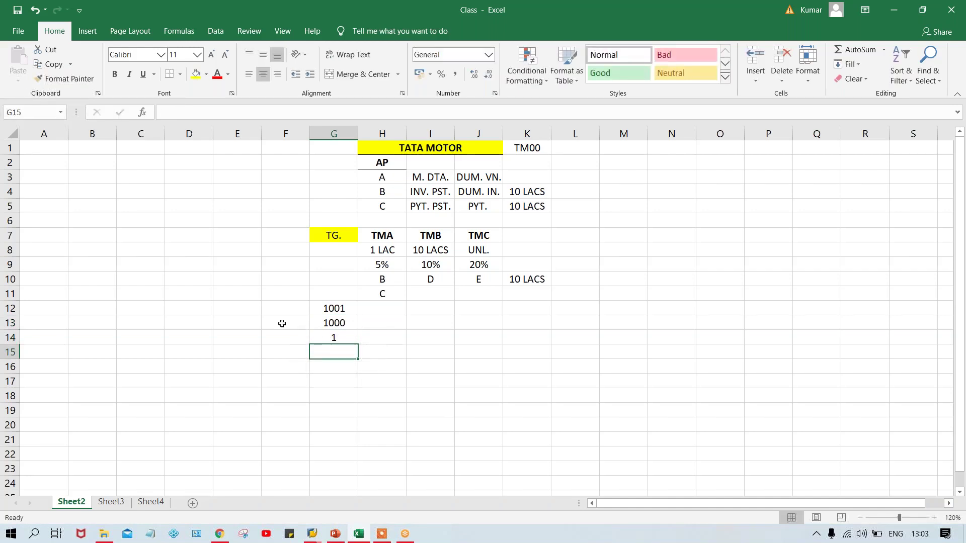
left_click(293, 308)
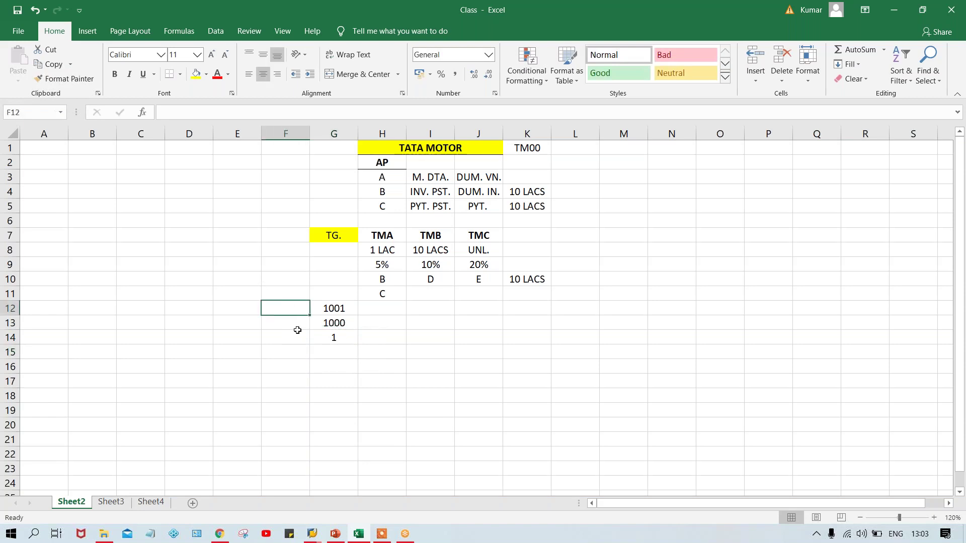
left_click(297, 325)
left_click(294, 309)
left_click(347, 308)
left_click(345, 326)
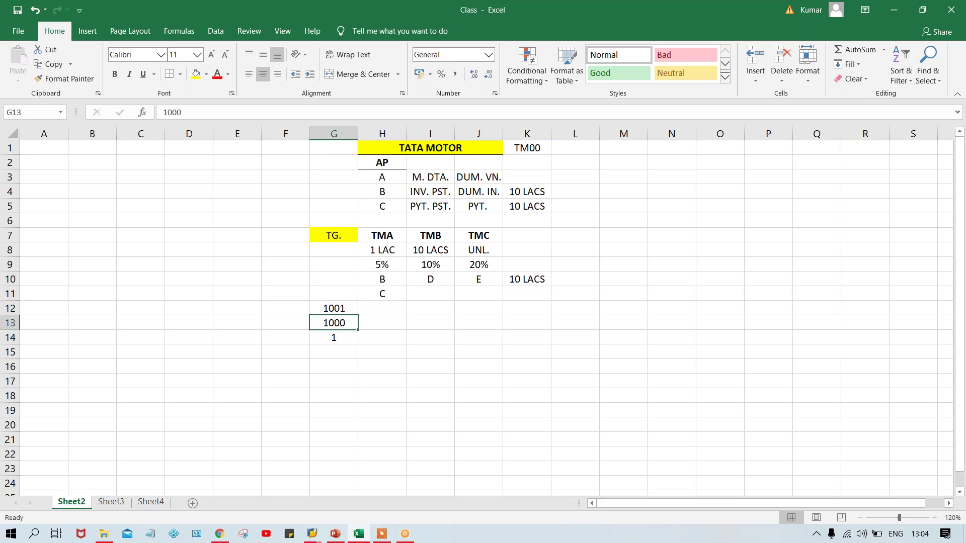
left_click(334, 308)
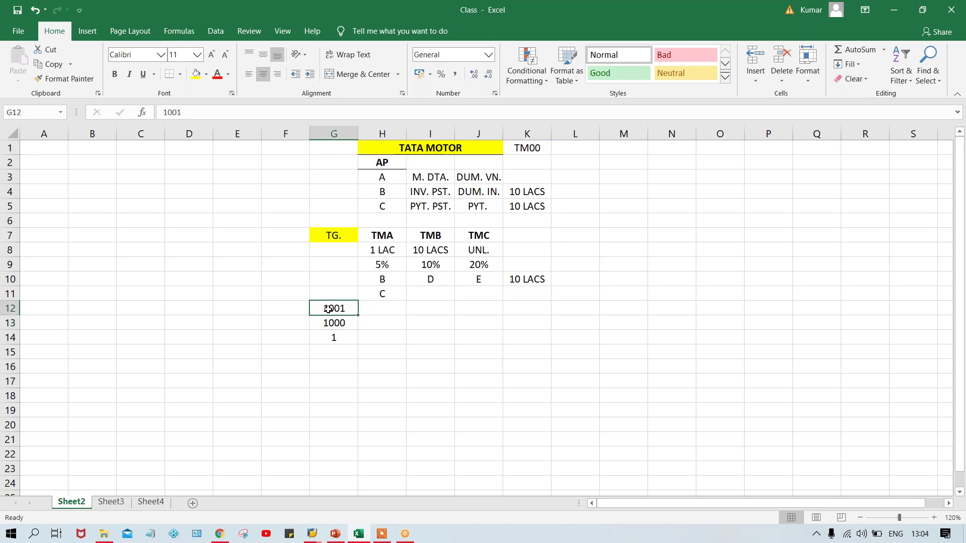
left_click(328, 326)
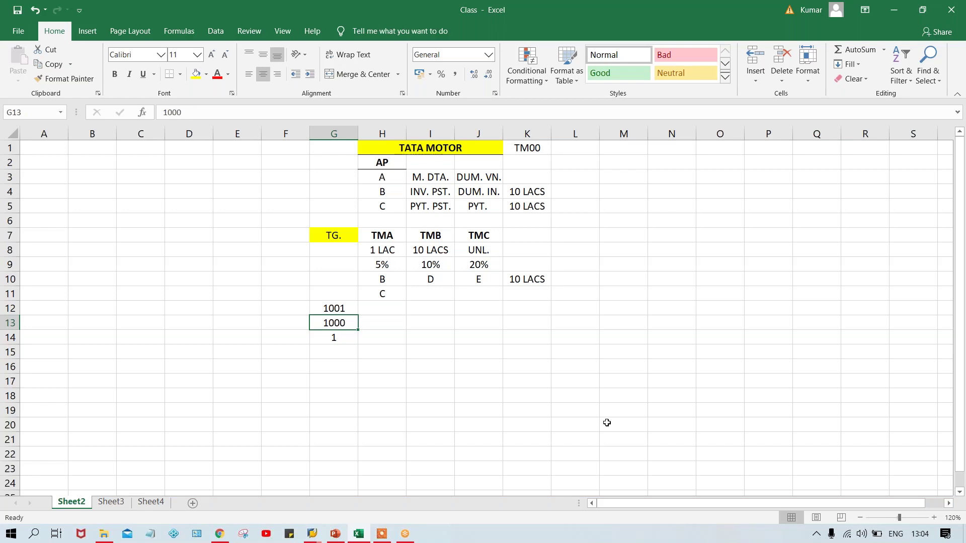
left_click(339, 310)
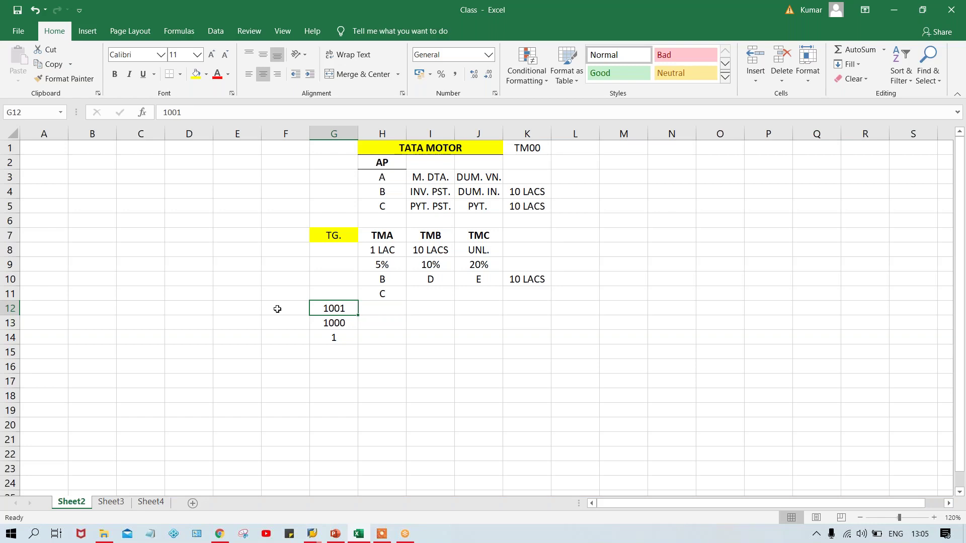
left_click(347, 327)
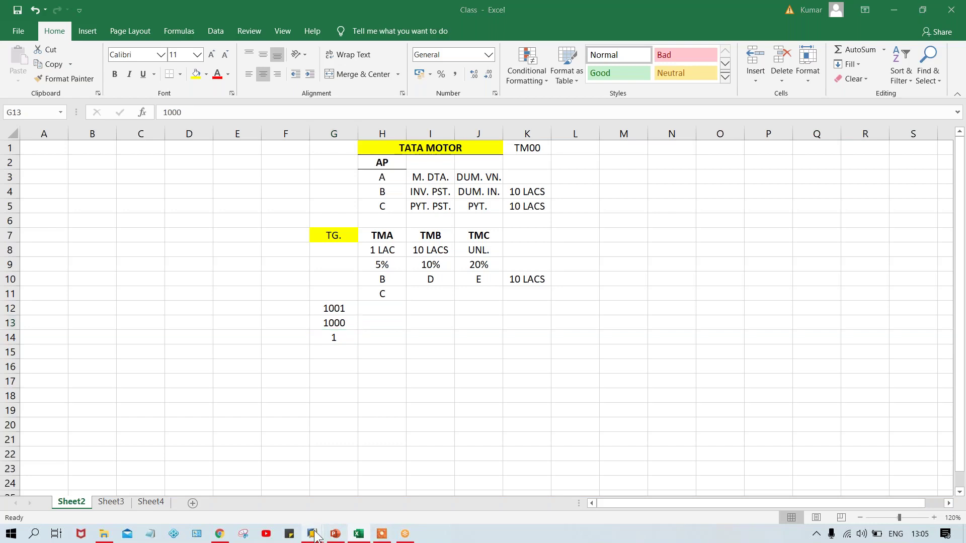
Switch to SAP, examine the revenue and expense amount and percent fields under permitted payment differences, and save the entry again.
mouse_move(313, 534)
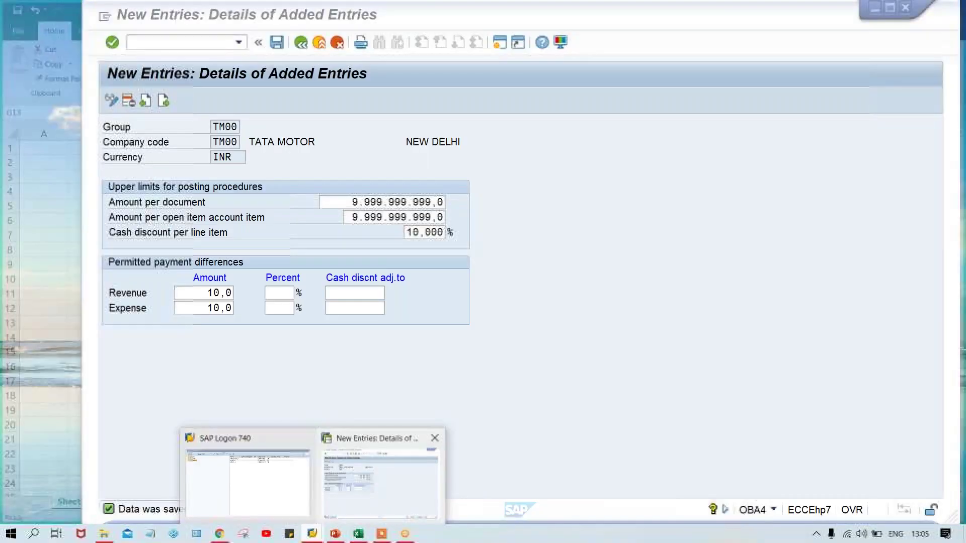
left_click(381, 488)
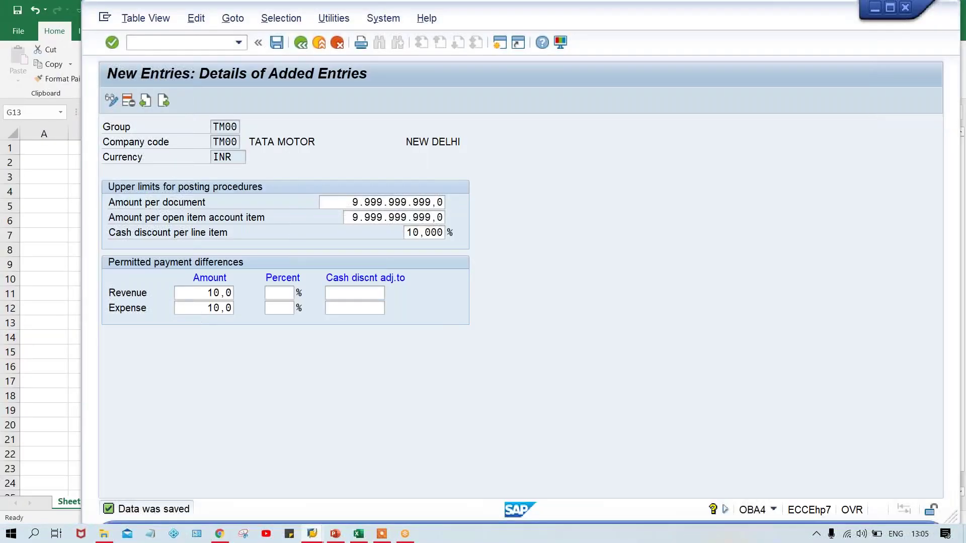
left_click(200, 292)
left_click(199, 305)
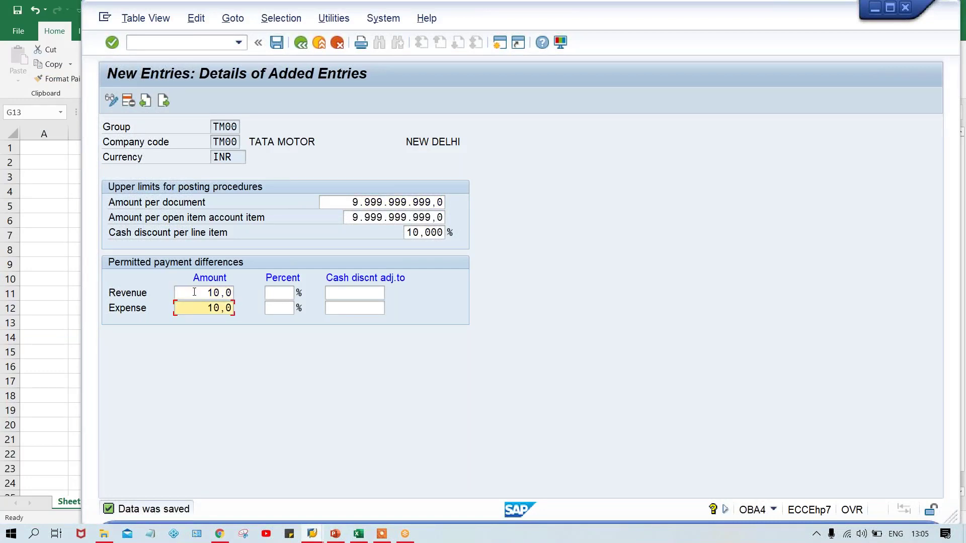
left_click(216, 294)
left_click(273, 293)
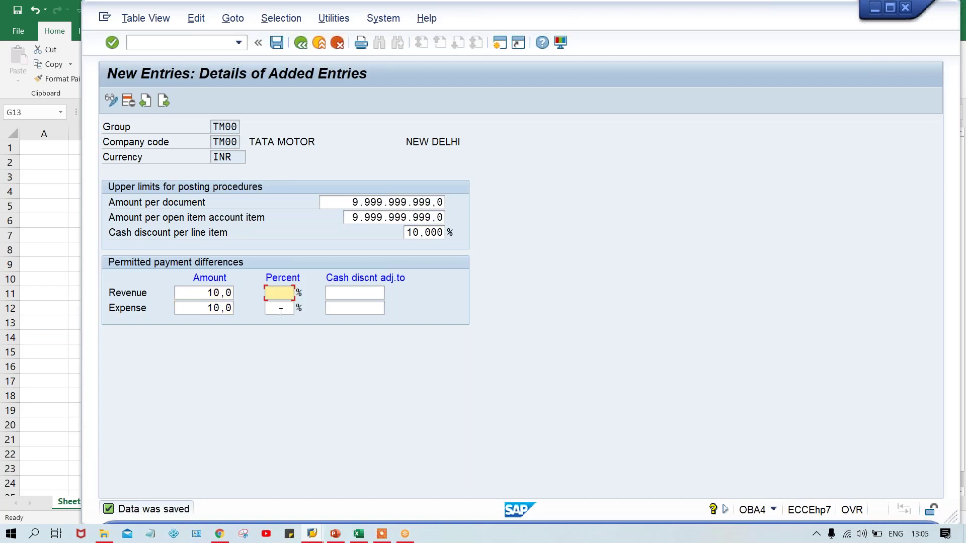
left_click(281, 308)
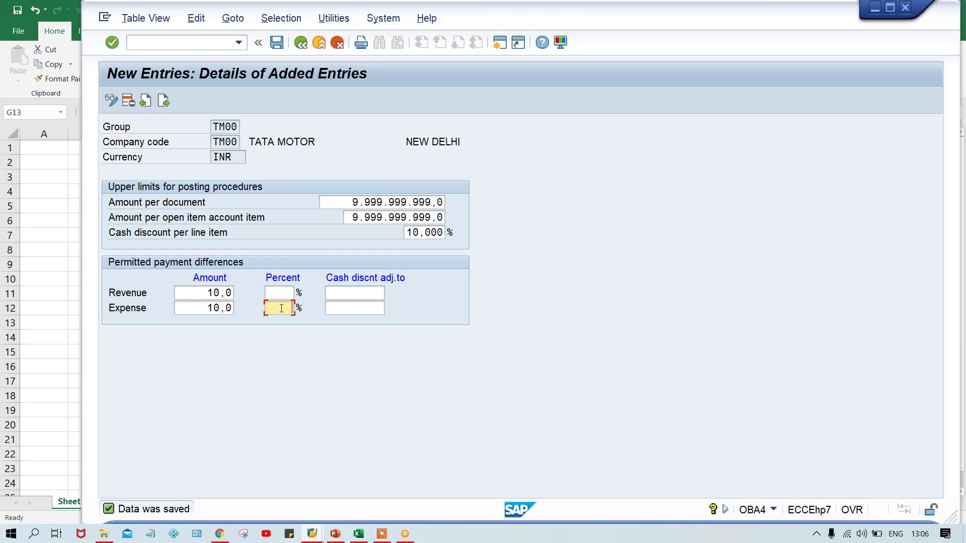
left_click(201, 293)
left_click(200, 308)
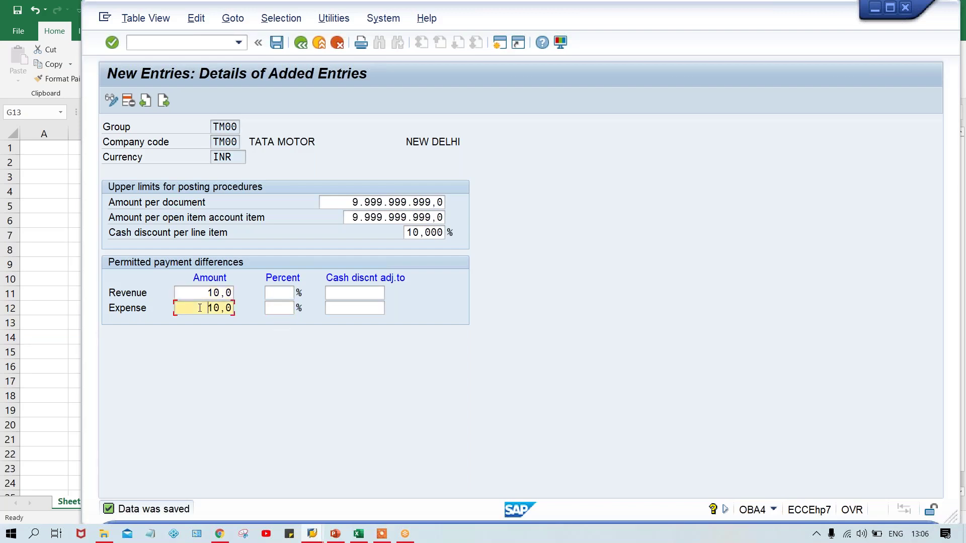
left_click(277, 295)
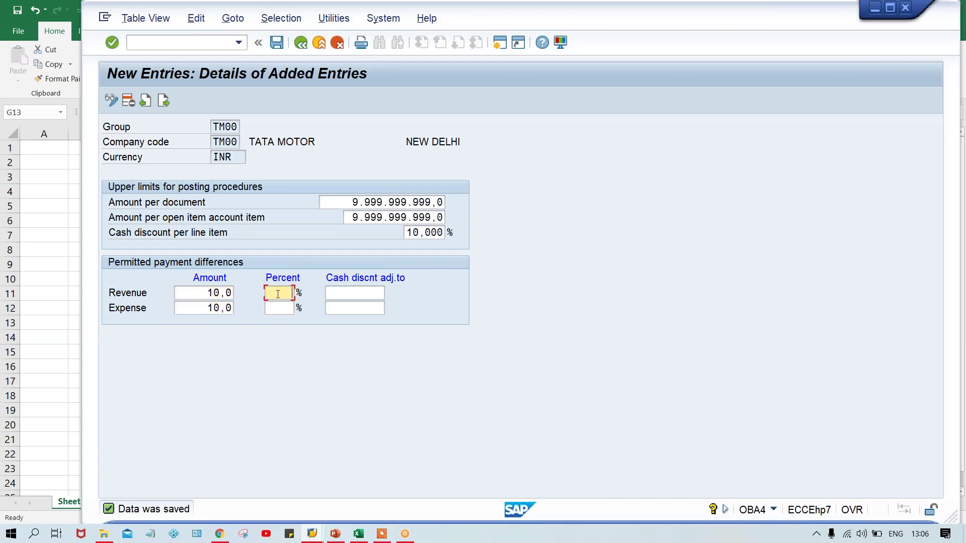
left_click(281, 307)
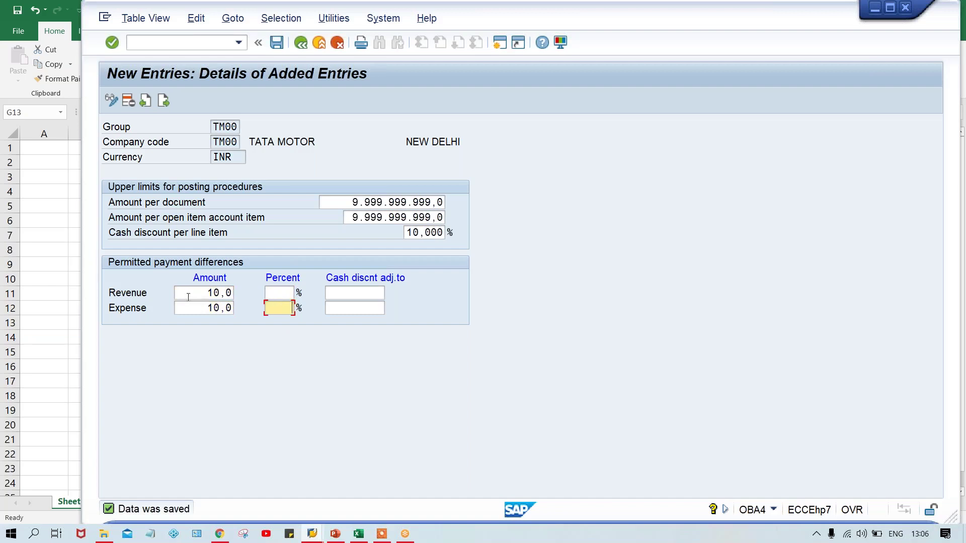
left_click(188, 294)
left_click(194, 308)
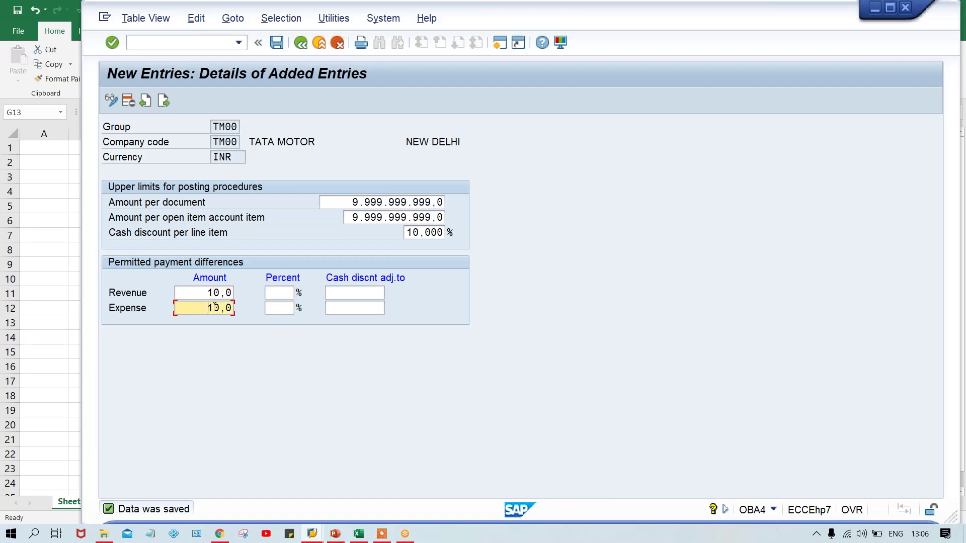
left_click(274, 291)
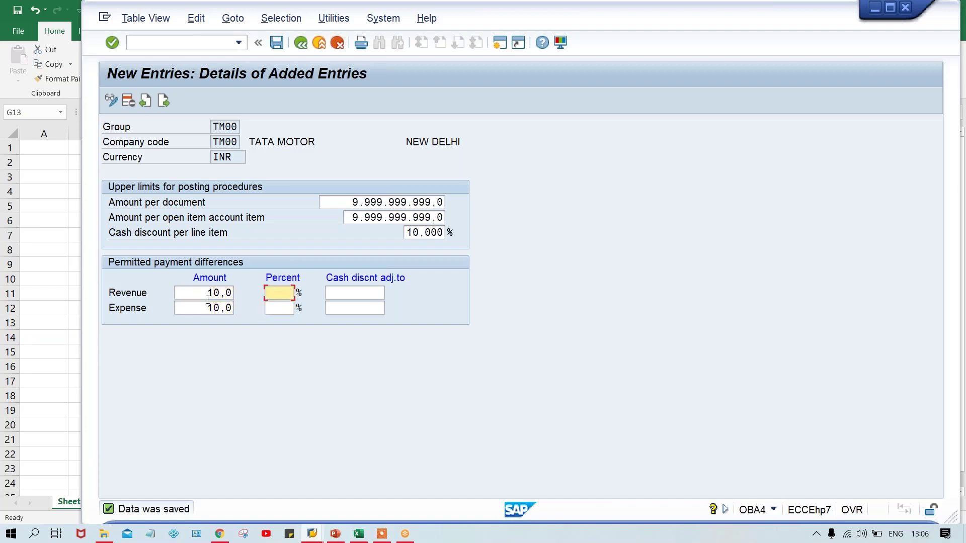
left_click_drag(198, 296, 245, 295)
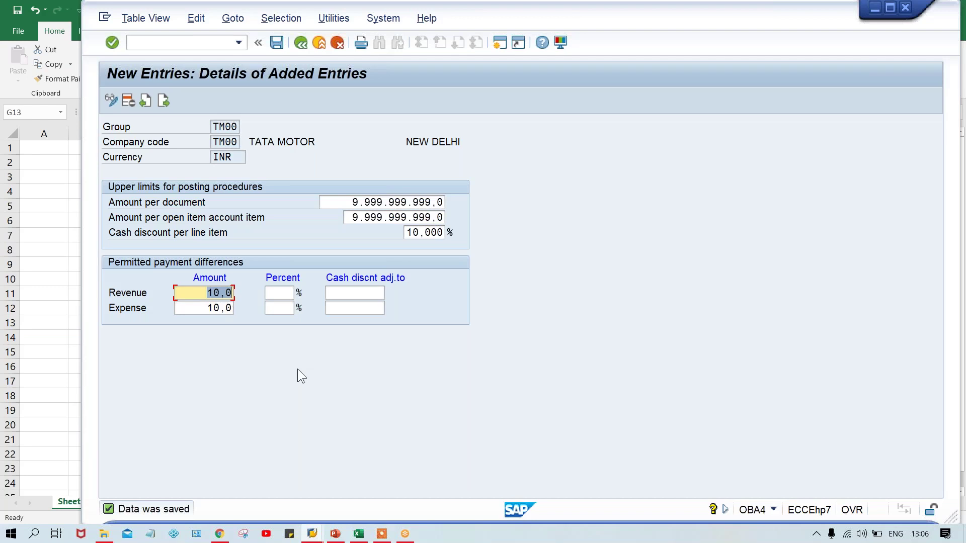
left_click(209, 306)
key("ctrl+s")
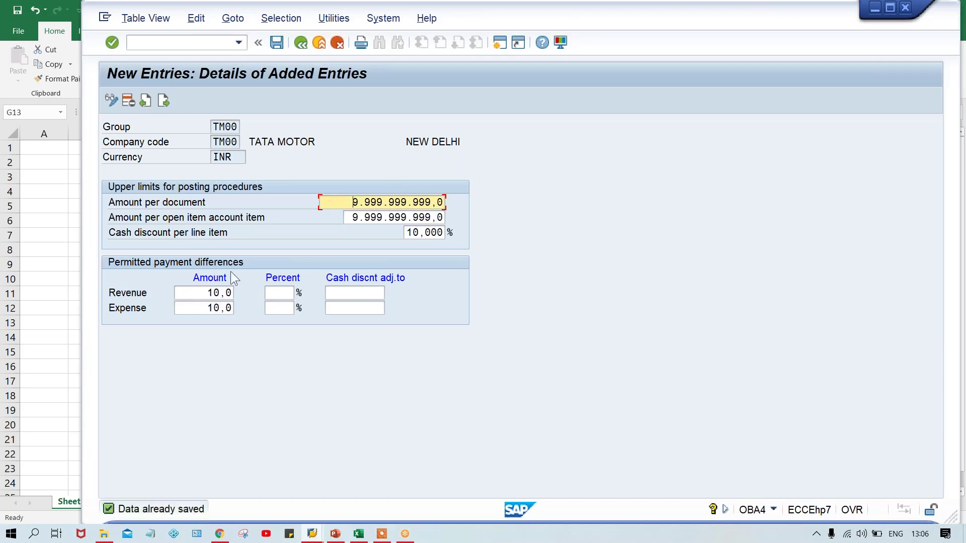
Switch to the Excel workbook and clear the payment difference example from cells G12 to G15.
left_click(359, 535)
left_click(424, 344)
left_click(343, 337)
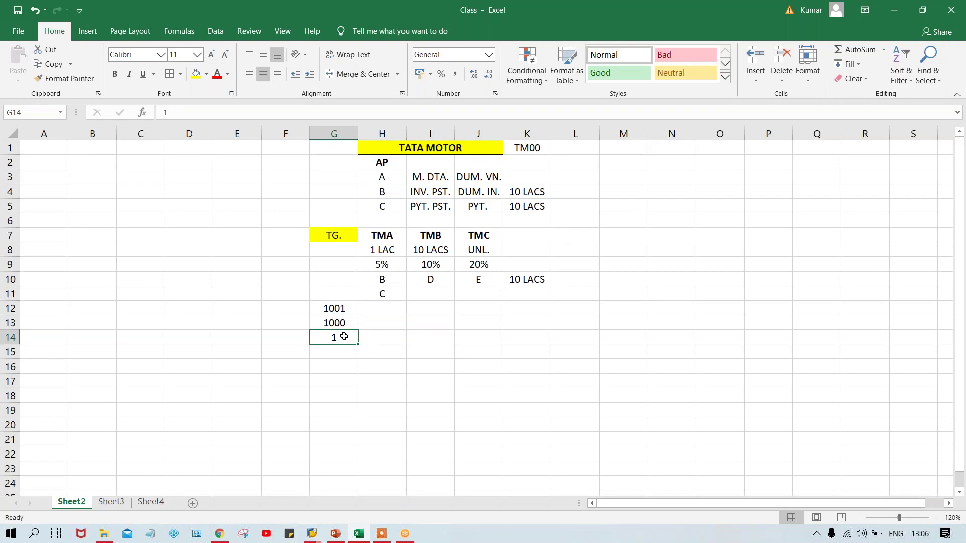
left_click_drag(332, 308, 331, 354)
key("Delete")
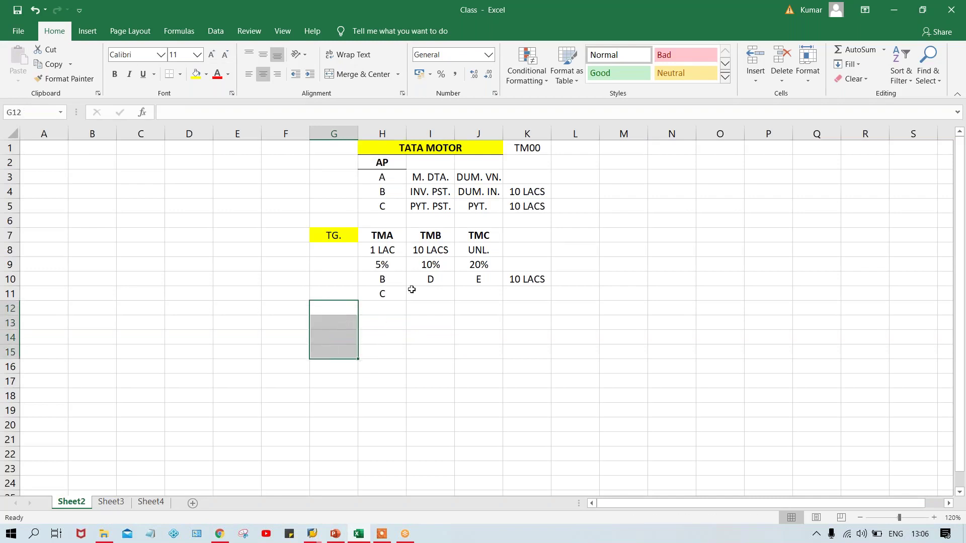
Enter 100, 500 and 1000 in cells H13, I13 and J13 beneath the TMA, TMB and TMC columns.
left_click(374, 327)
type("100")
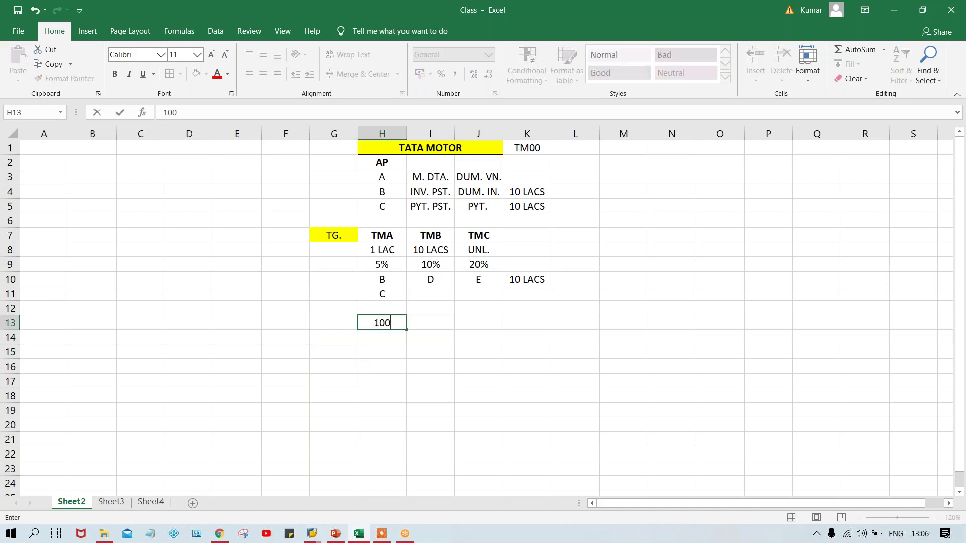
key("Right")
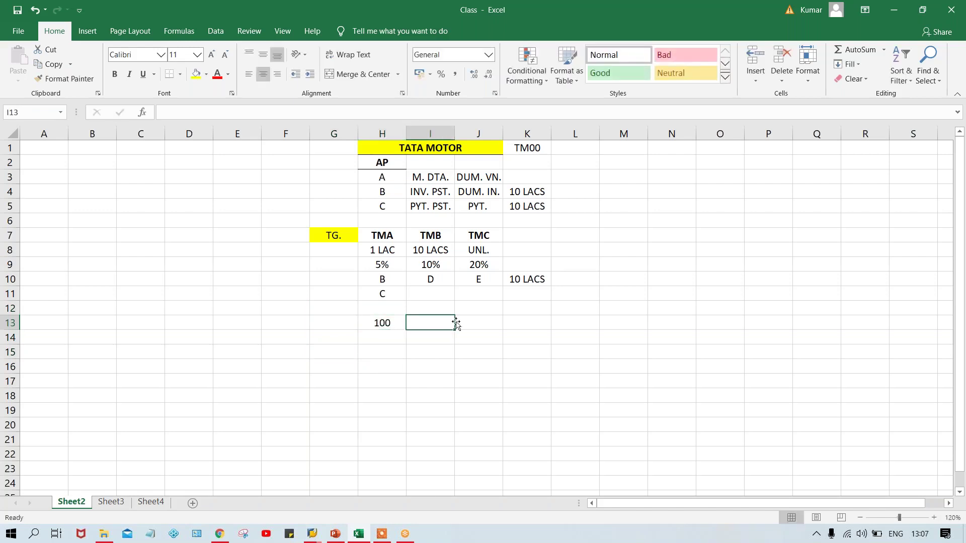
left_click_drag(422, 235, 430, 284)
left_click(428, 324)
type("500")
key("Tab")
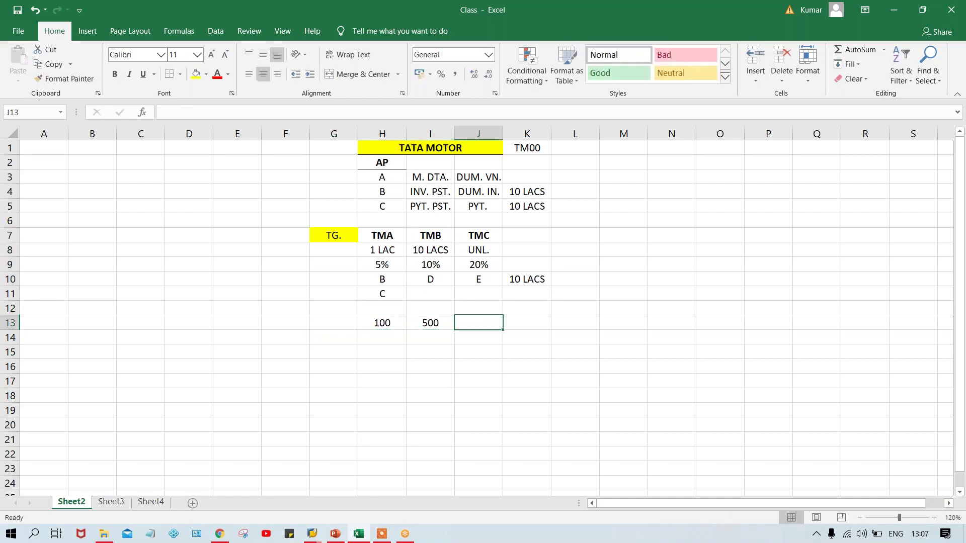
type("1000")
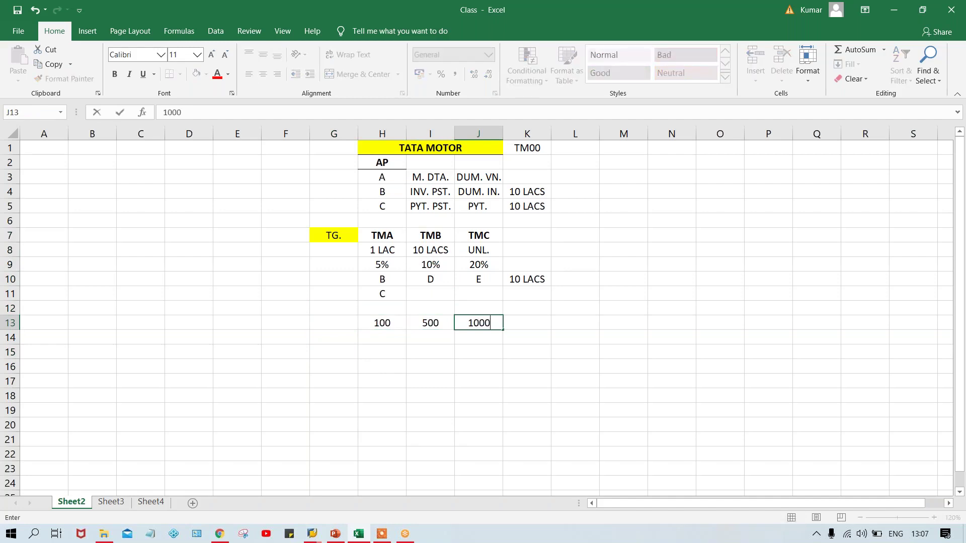
key("Return")
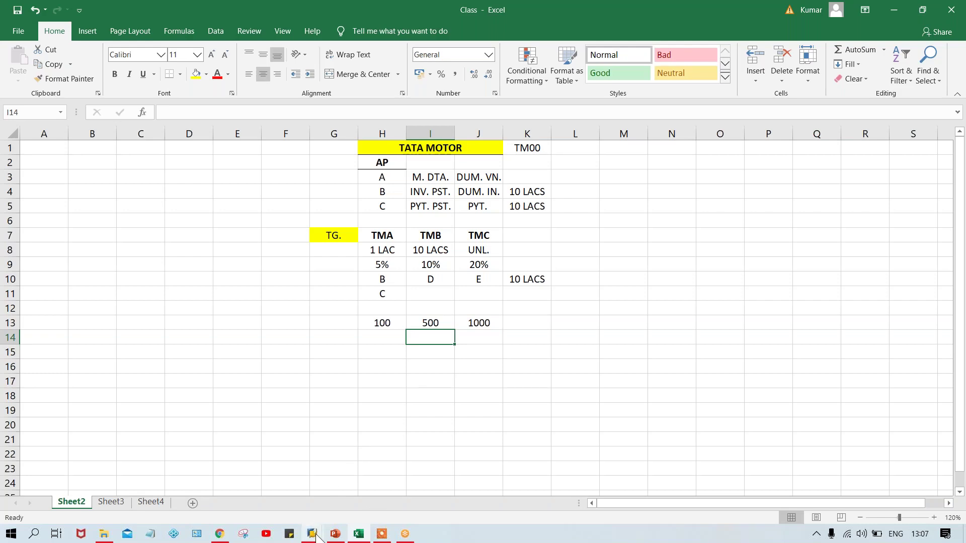
Return to SAP and examine the tolerance group's upper limits per document and per open item, its company code and group, saving again.
mouse_move(316, 538)
left_click(382, 494)
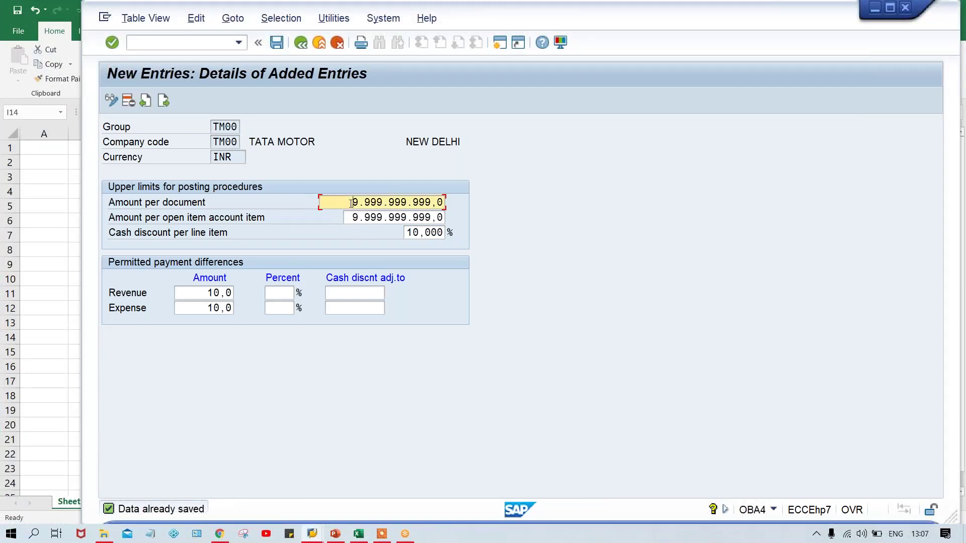
left_click(355, 220)
left_click(348, 202)
left_click(351, 218)
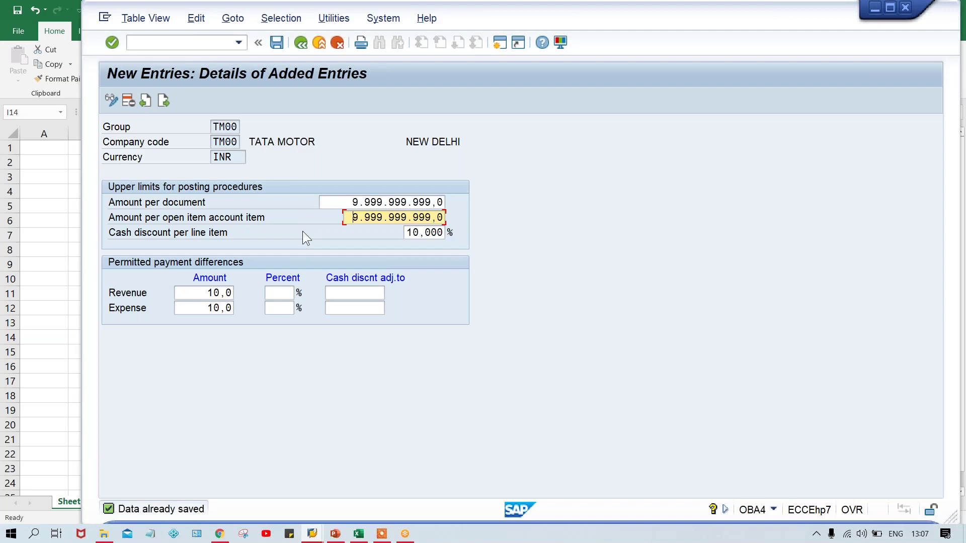
left_click(348, 203)
left_click(349, 221)
left_click(346, 201)
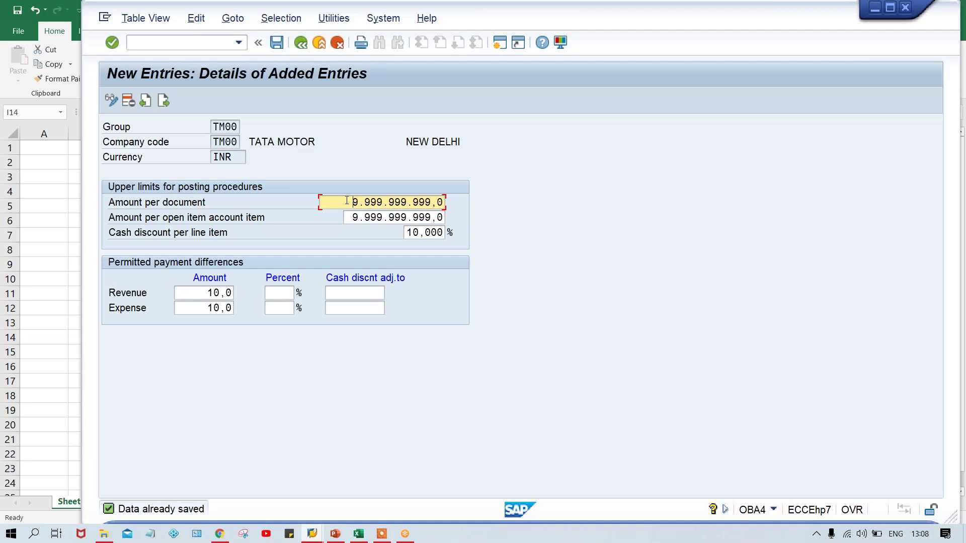
key("ctrl+s")
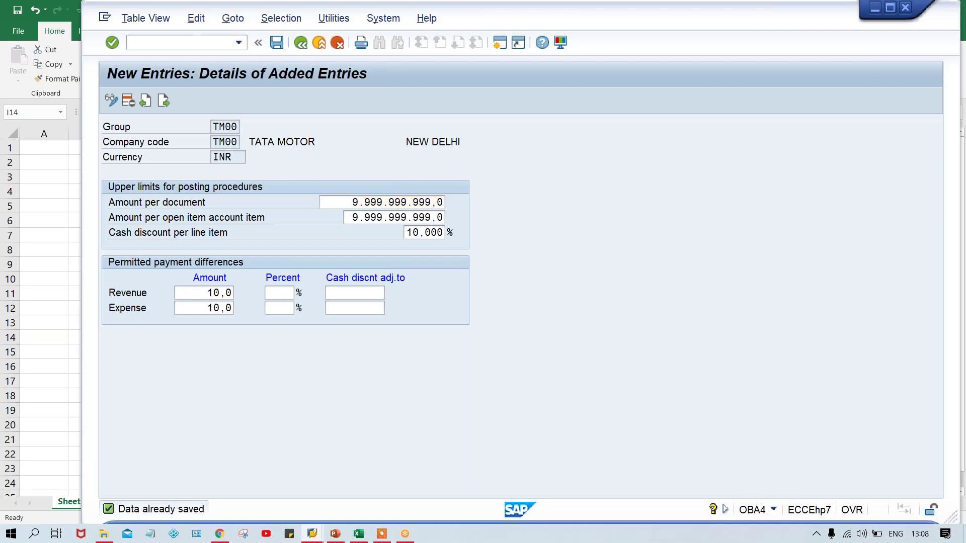
left_click(179, 46)
double_click(215, 142)
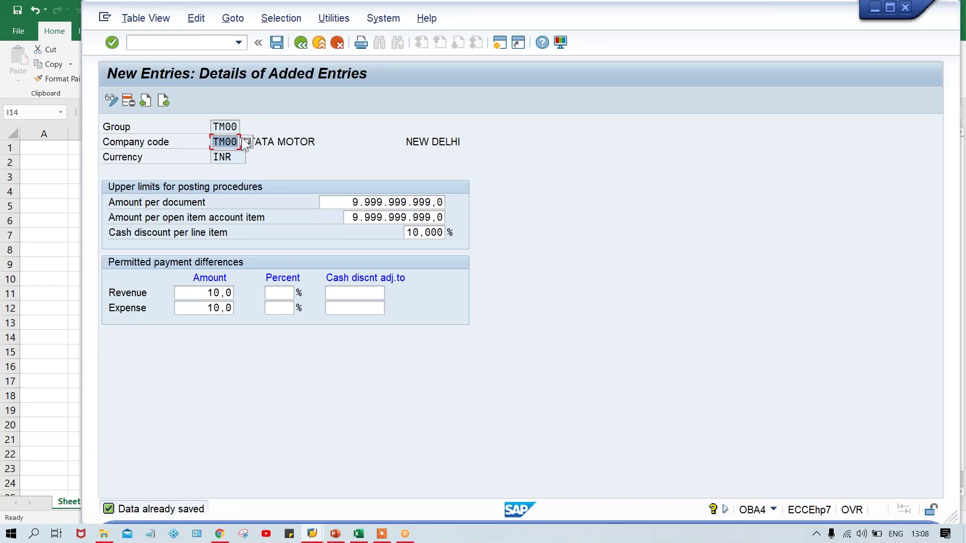
double_click(214, 126)
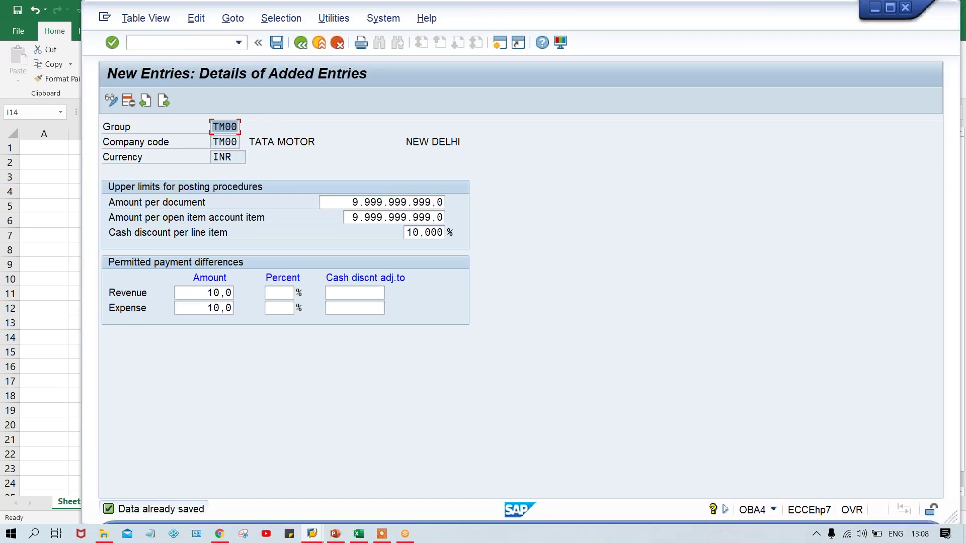
Go to transaction OB57 with /NOB57 to open the assignment of users to tolerance groups.
left_click(147, 44)
type("/NOB")
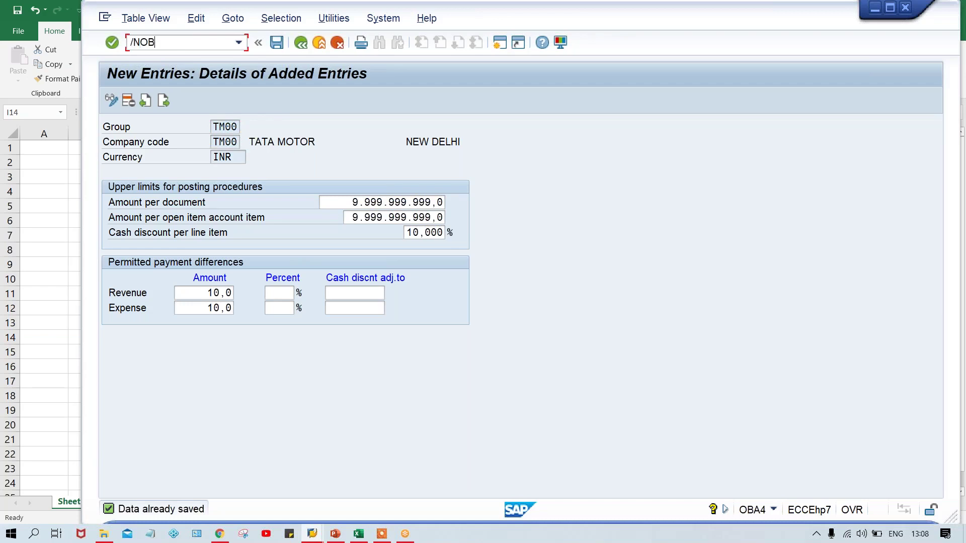
type("57")
key("Return")
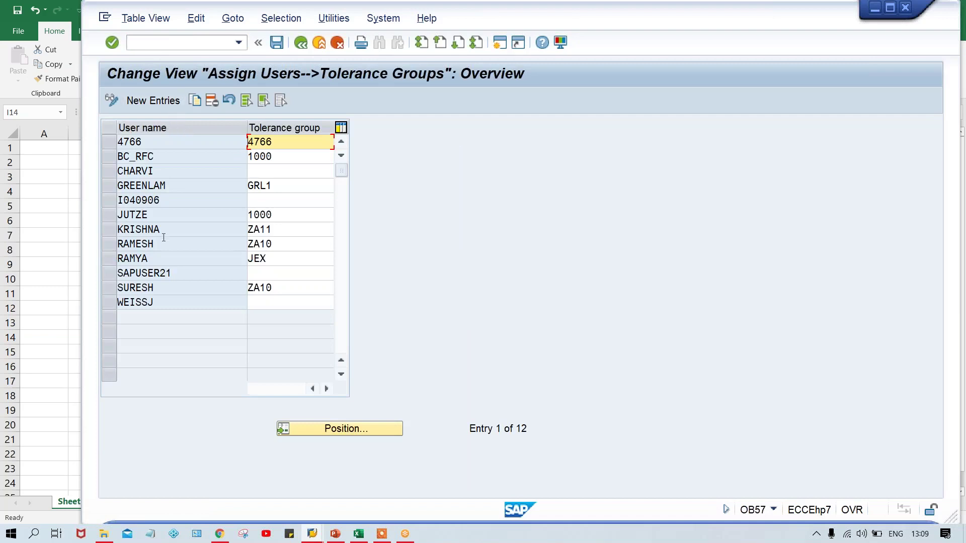
Create a new entry in the user-to-tolerance-group assignments and enter the user name.
left_click(155, 100)
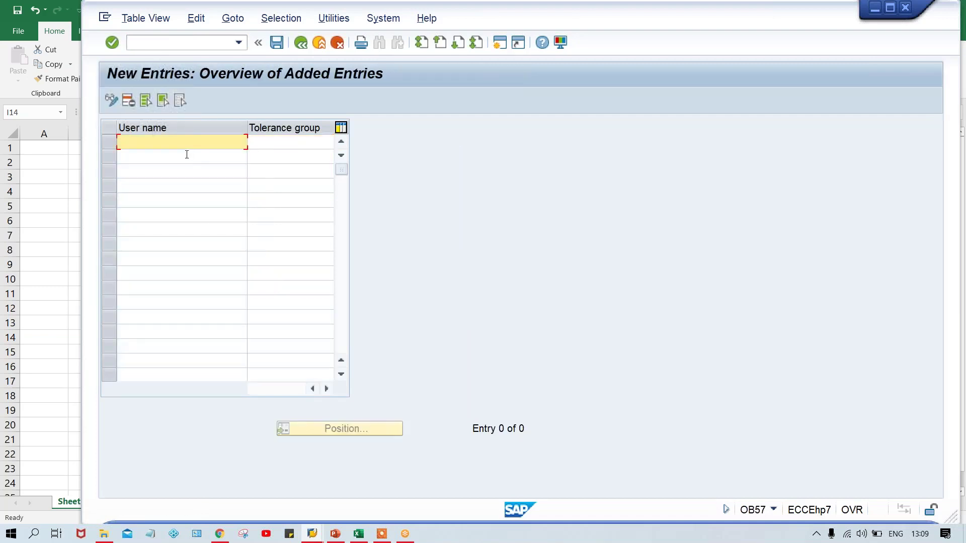
type("KU")
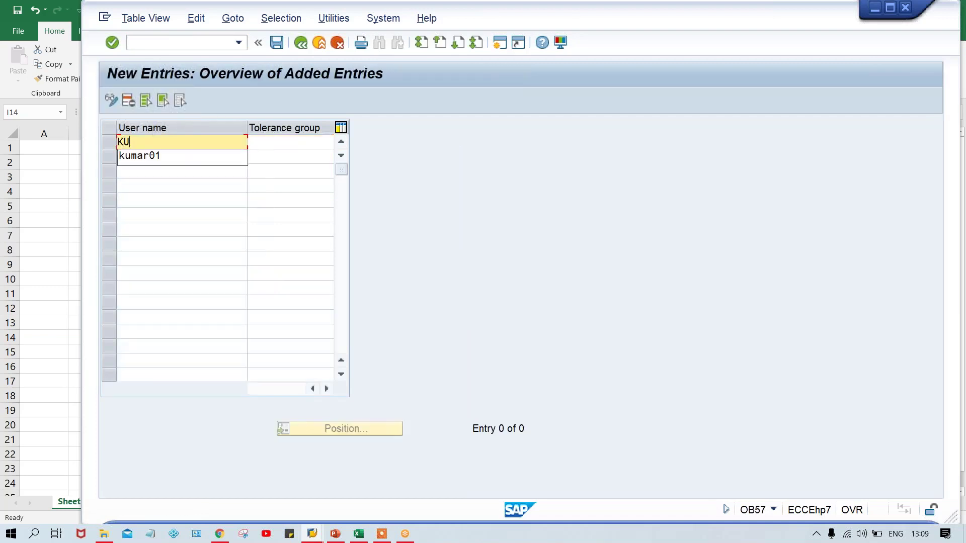
key("Down")
key("Return")
key("BackSpace")
key("BackSpace")
key("Tab")
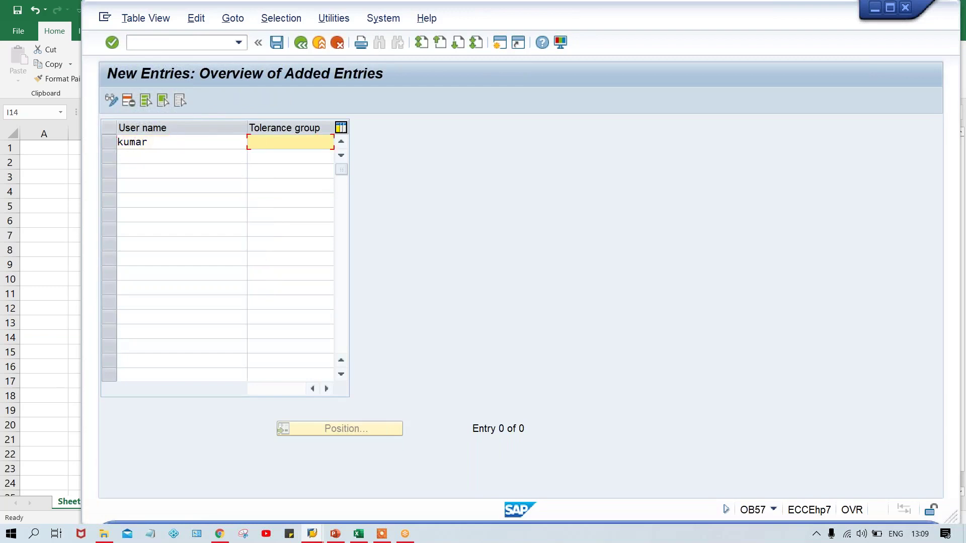
Assign tolerance group TM00 to the user and save the entry to the TATA MOTOR customizing request.
type("TM00")
key("Return")
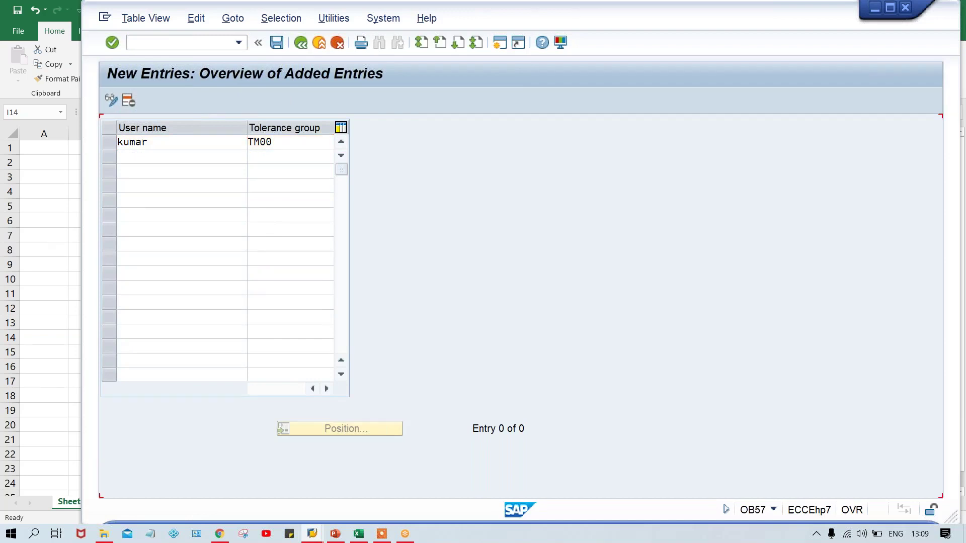
key("ctrl+s")
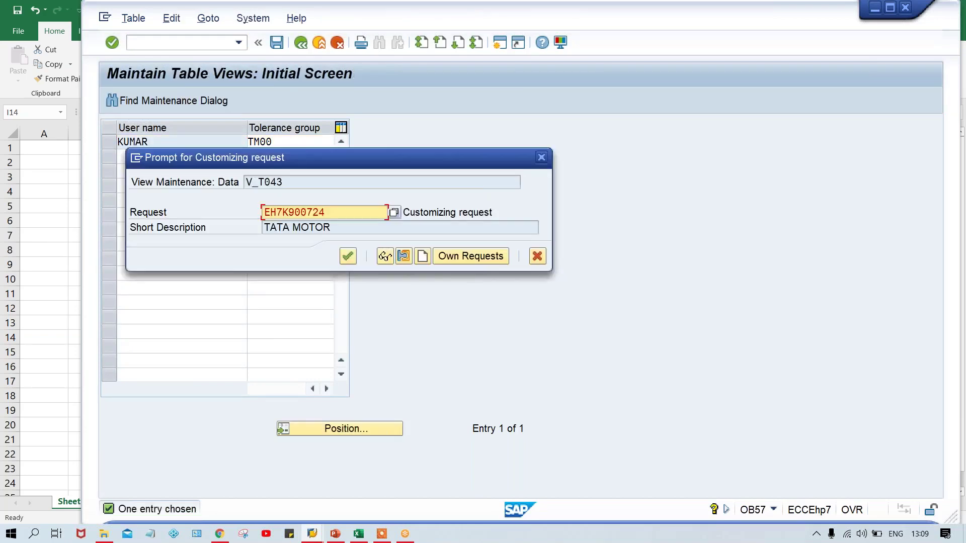
key("Return")
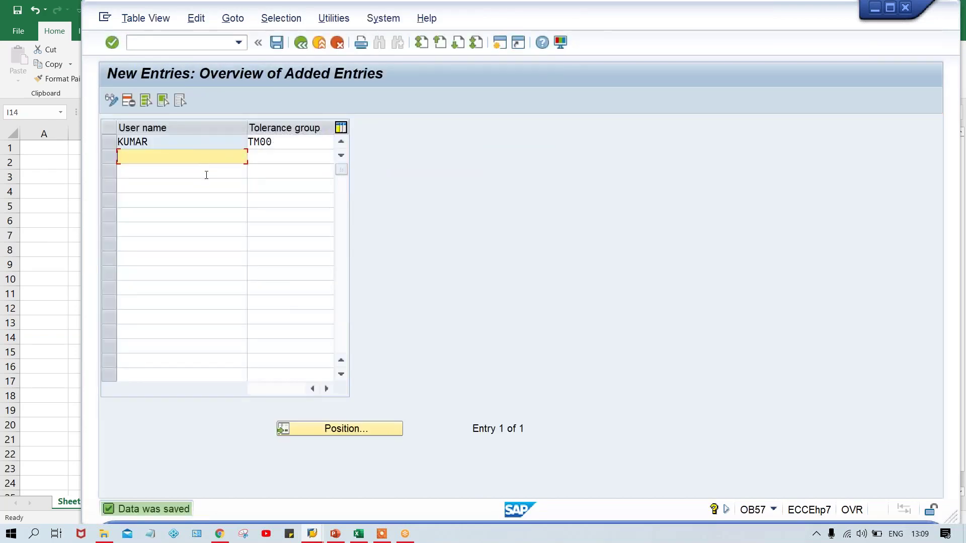
Examine the saved assignment, checking the user name against its tolerance group.
left_click(286, 142)
left_click(214, 149)
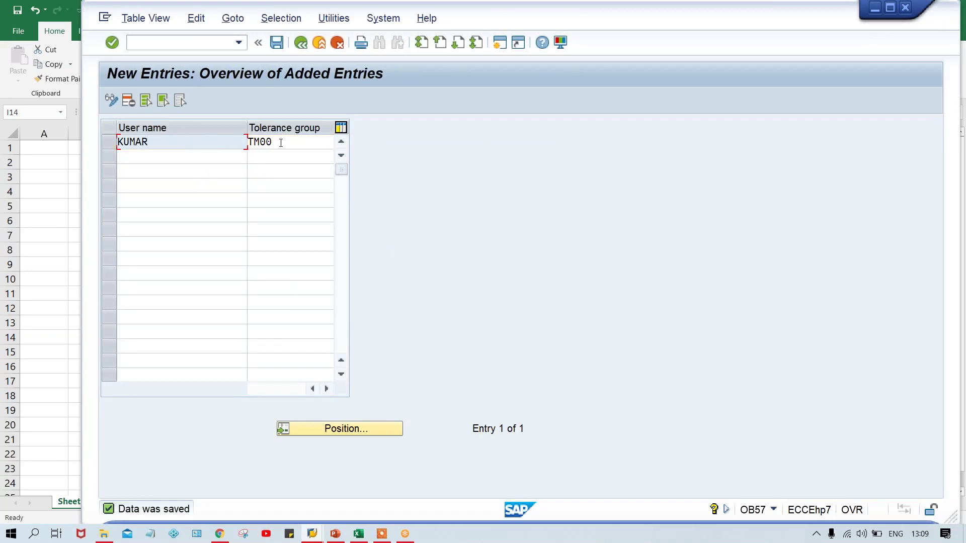
left_click(281, 142)
left_click(226, 144)
left_click(289, 142)
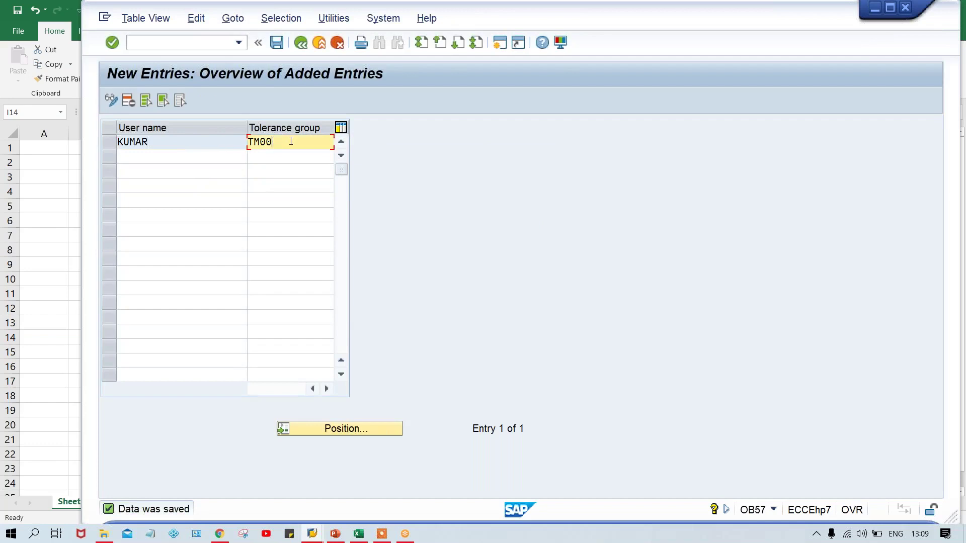
left_click(182, 142)
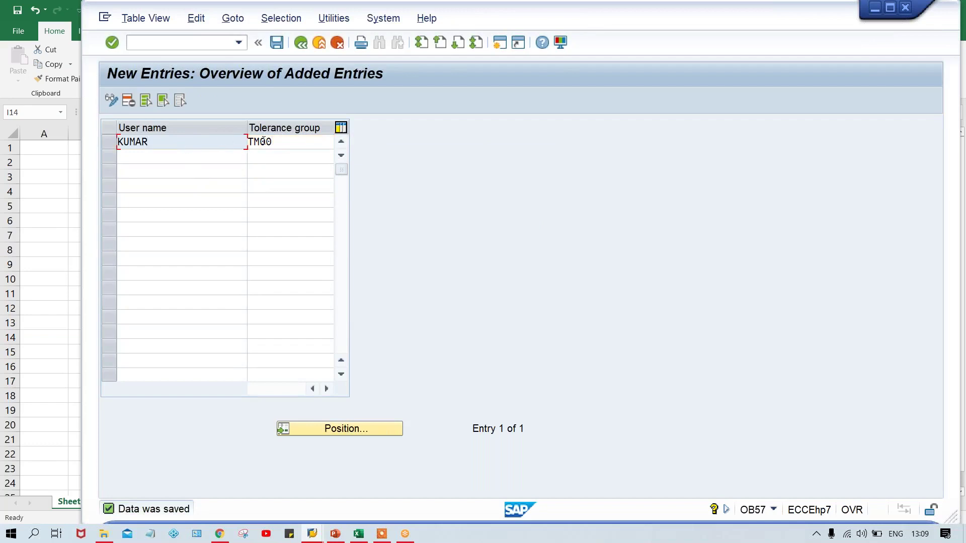
left_click(280, 142)
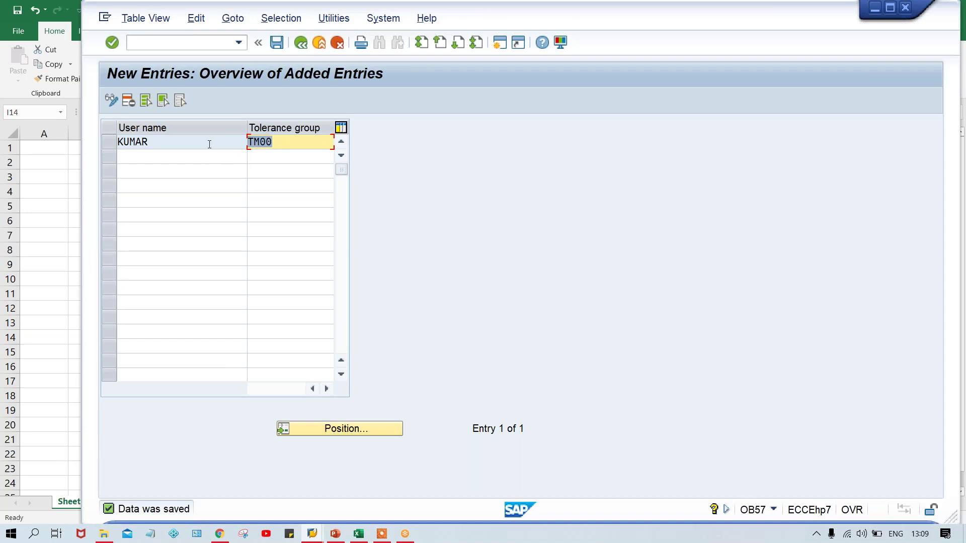
left_click(210, 144)
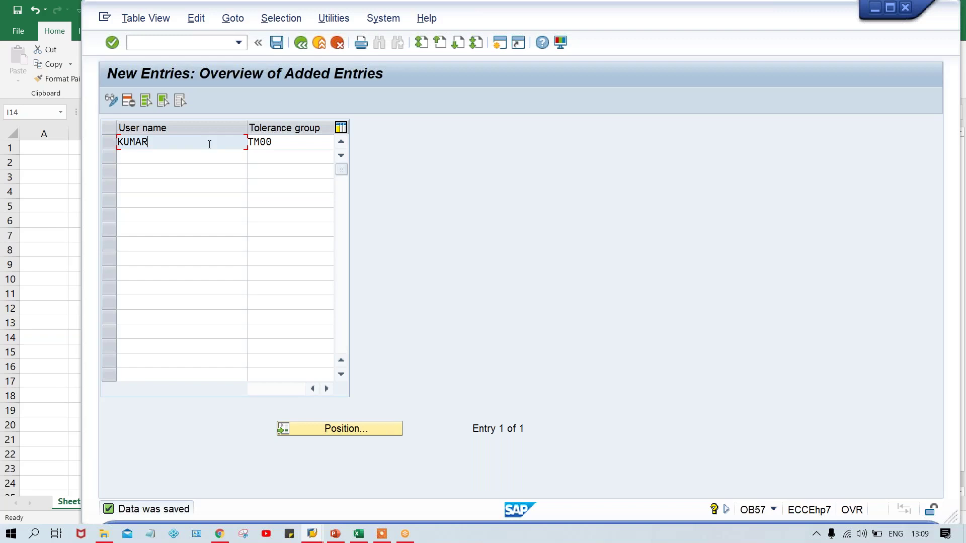
left_click(142, 41)
left_click(179, 140)
left_click(286, 143)
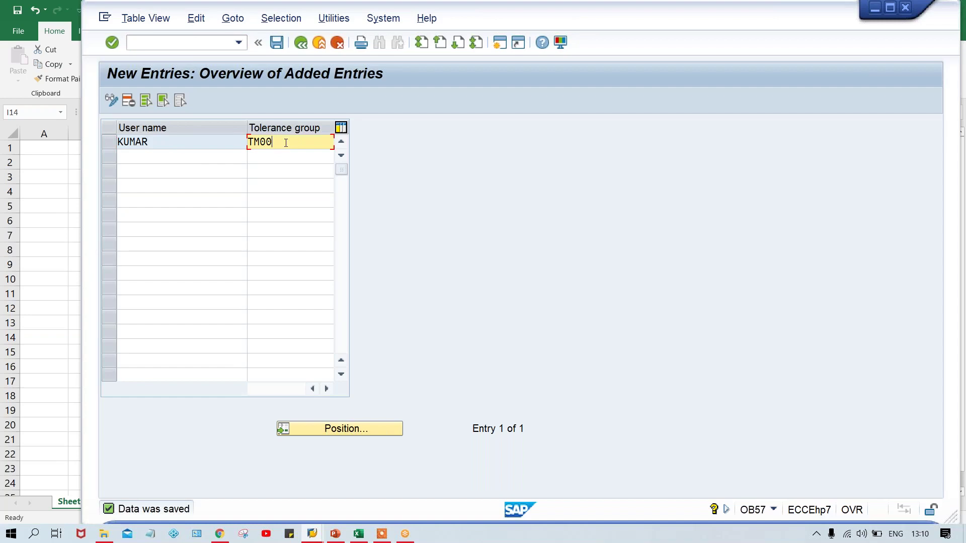
left_click(172, 144)
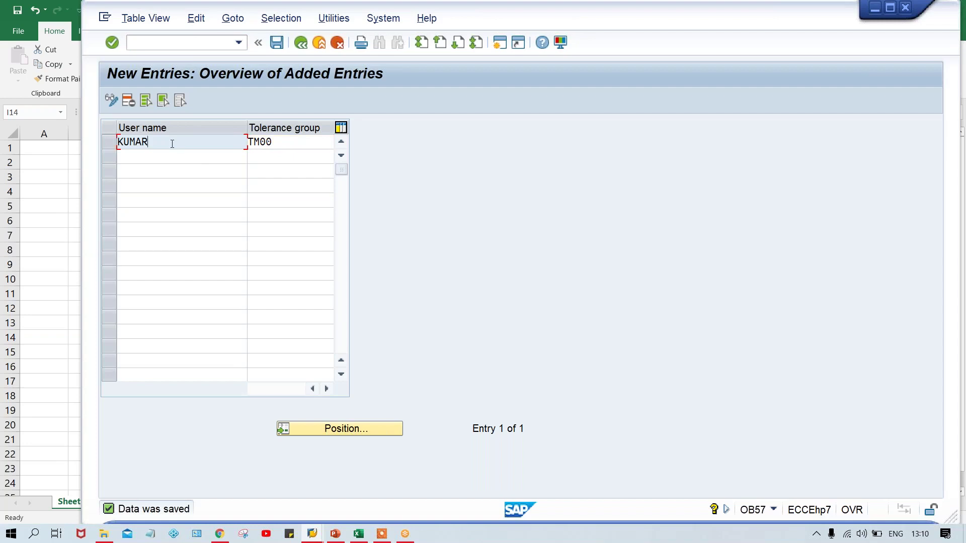
Go to transaction OBA4 with /n to view the FI tolerance groups for users.
left_click(170, 49)
key("Down")
key("Down")
key("Home")
type("/n")
key("Return")
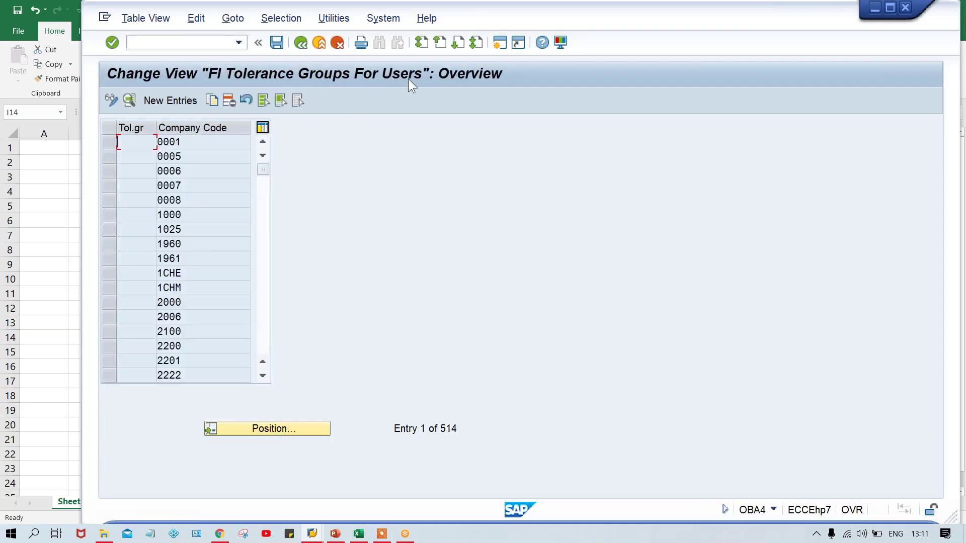
Go to transaction OBA0 to open the tolerances for groups of G/L accounts in local currency.
left_click(210, 44)
key("Down")
key("Right")
key("BackSpace")
type("0")
key("Return")
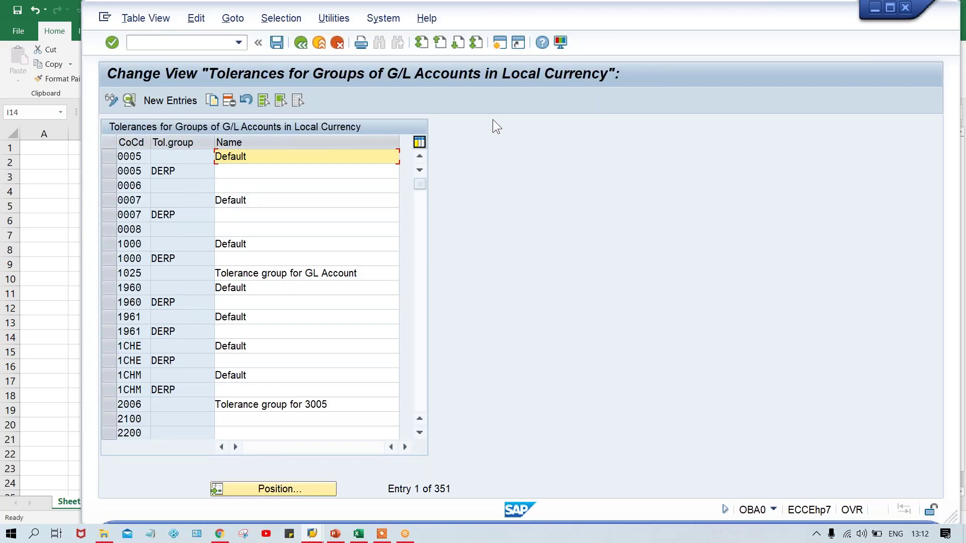
Create a new G/L tolerance entry for company code TM00 with a blank tolerance group and the description TATA MOTOR.
left_click(165, 102)
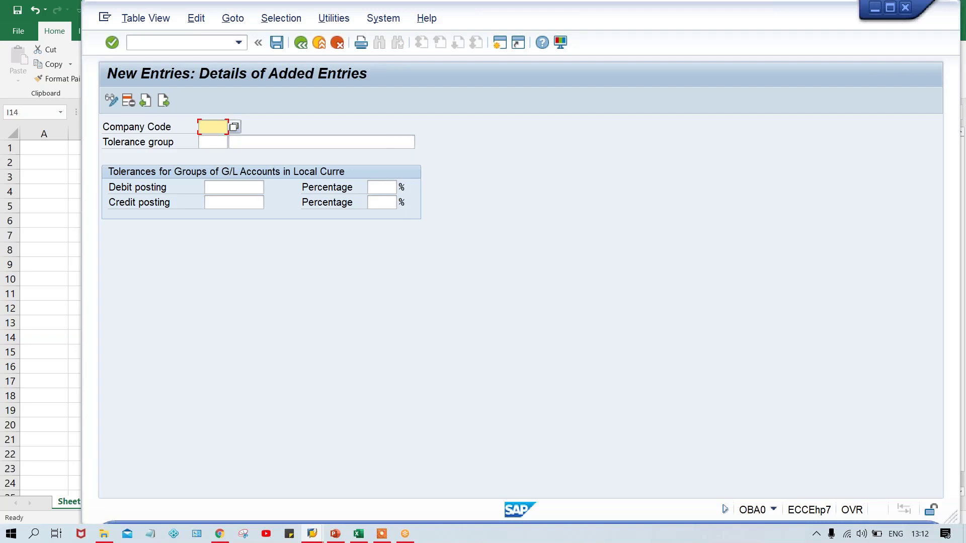
type("TM")
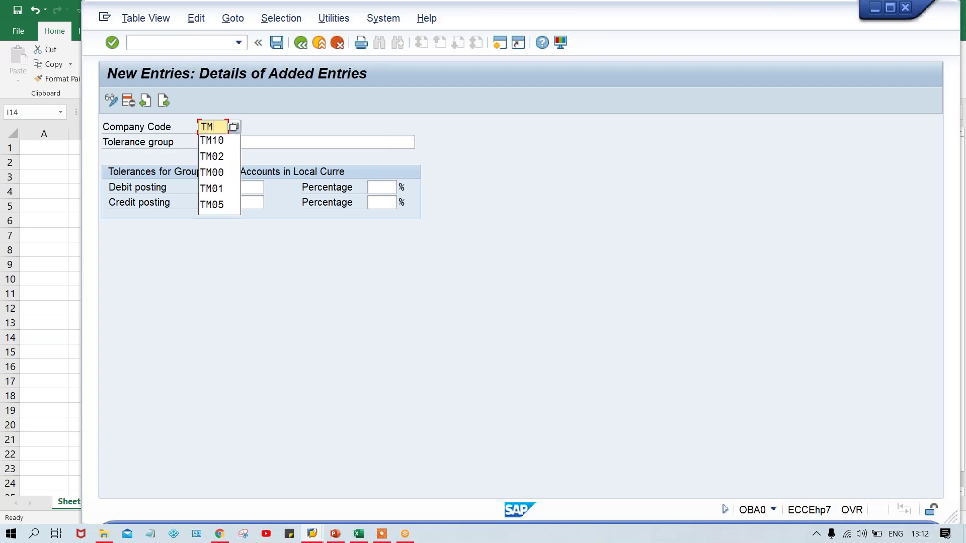
type("00")
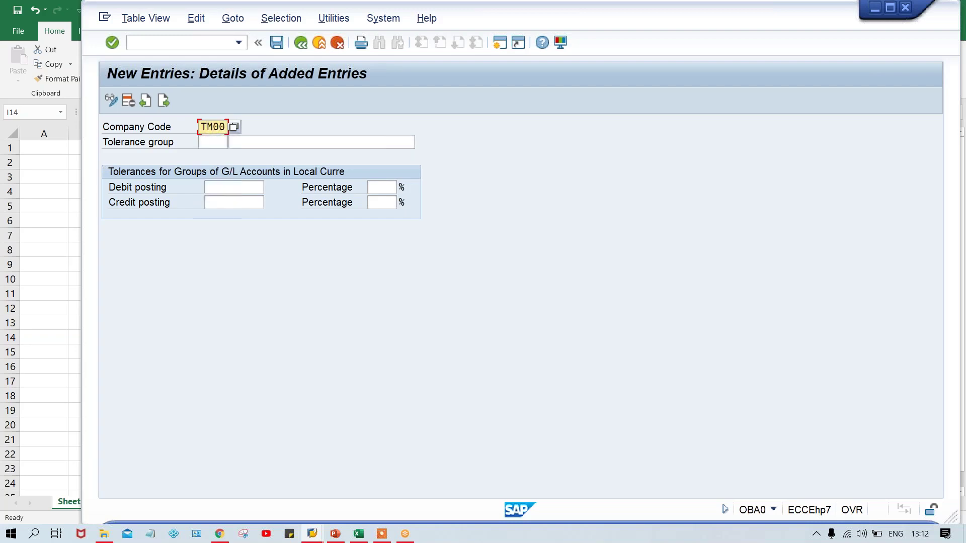
key("Tab")
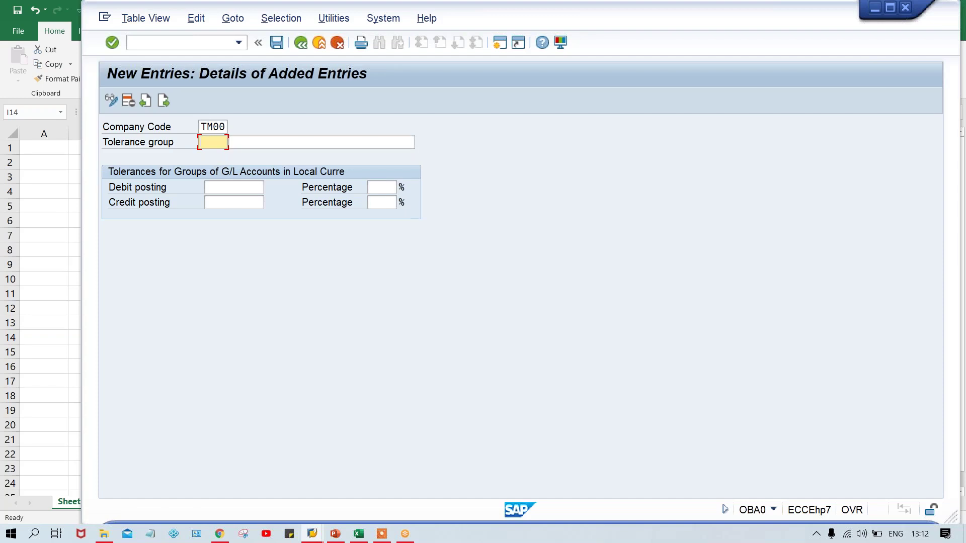
key("Tab")
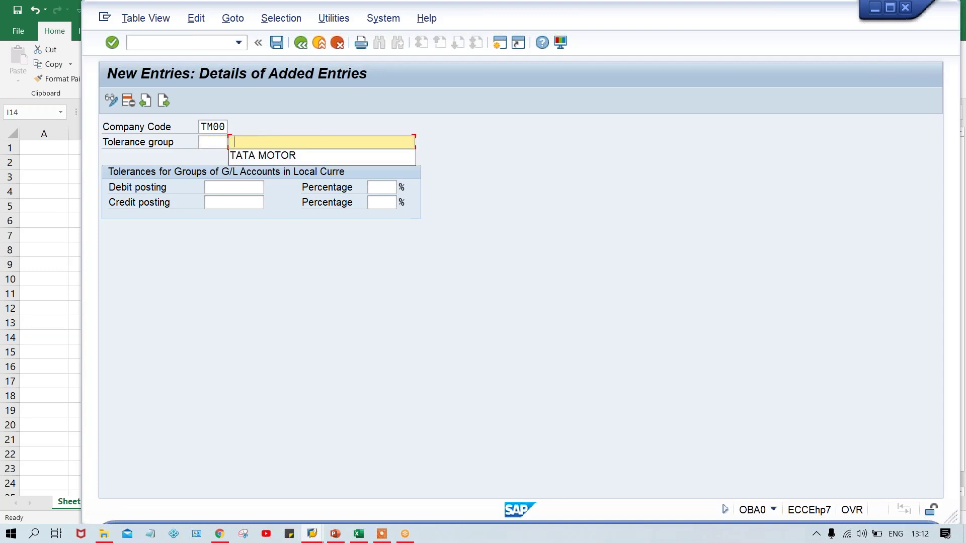
key("Down")
key("Return")
Set the debit and credit posting tolerances to 100 INR.
key("Tab")
type("1")
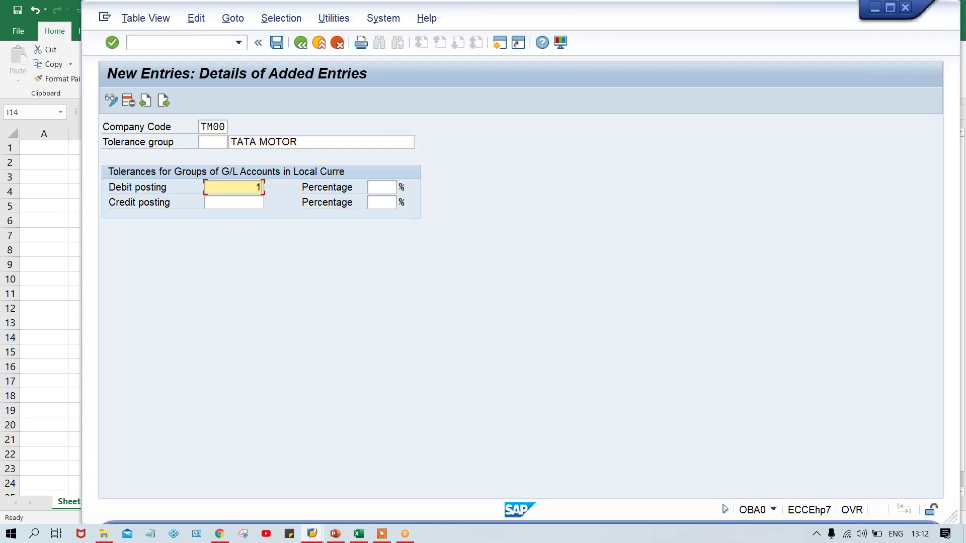
type("00")
key("BackSpace")
key("Tab")
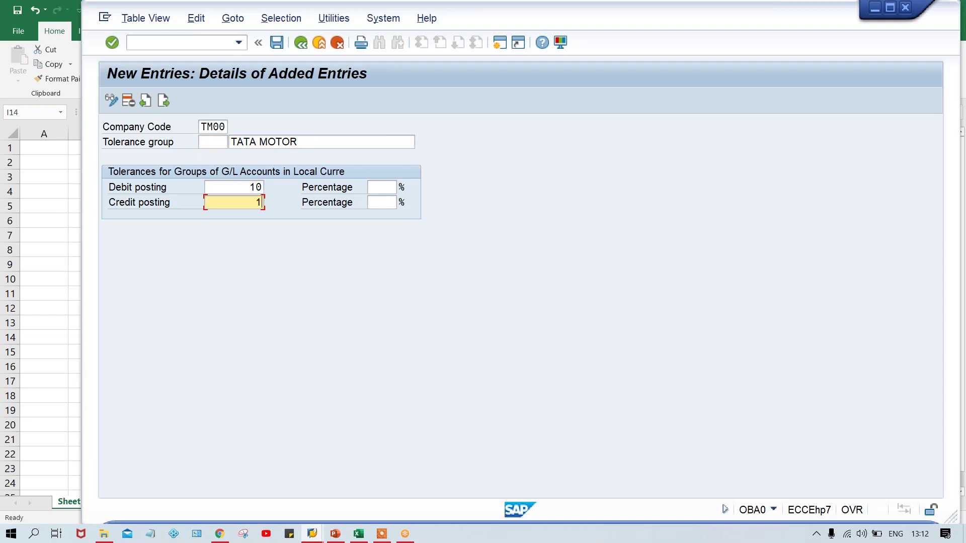
type("10")
key("Return")
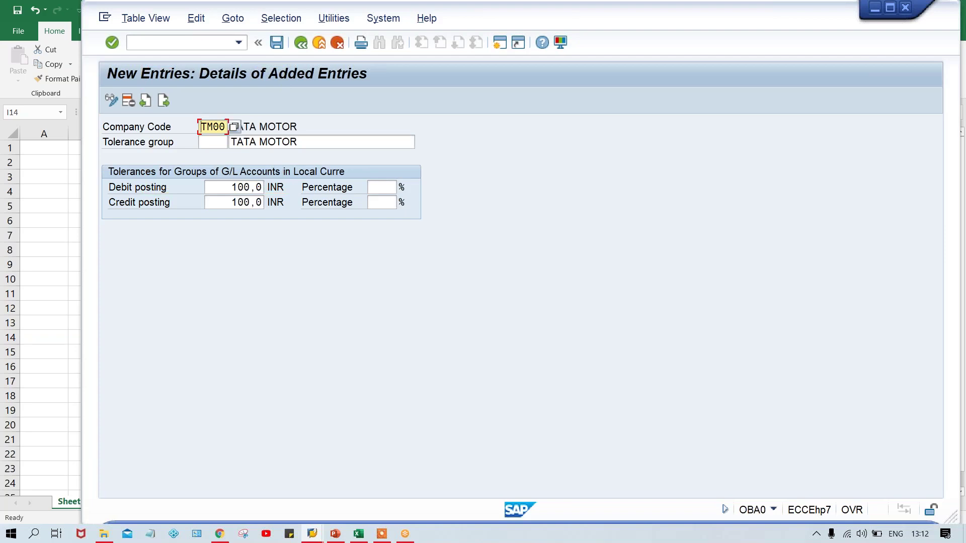
Change both the debit and credit posting tolerances to 10 INR.
double_click(233, 186)
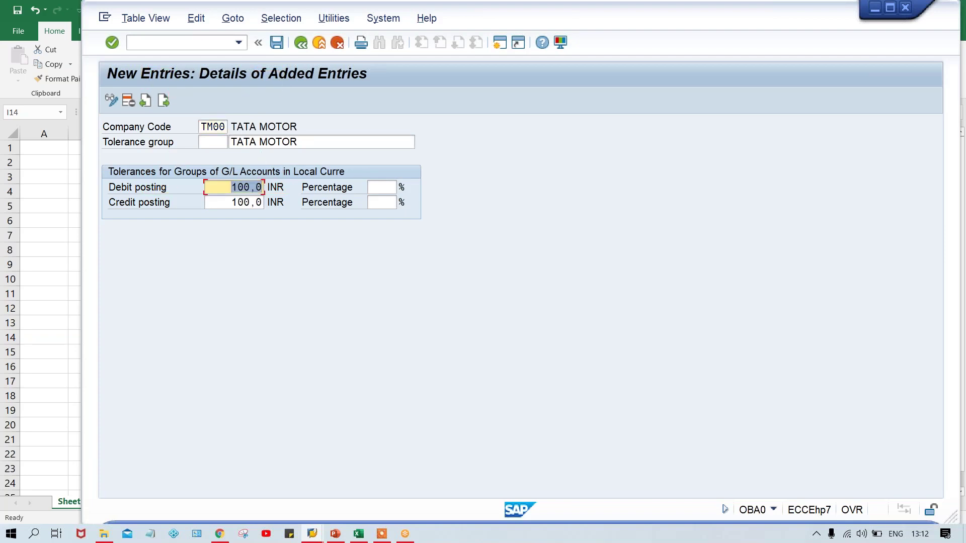
type("100")
key("BackSpace")
left_click(252, 202)
double_click(251, 202)
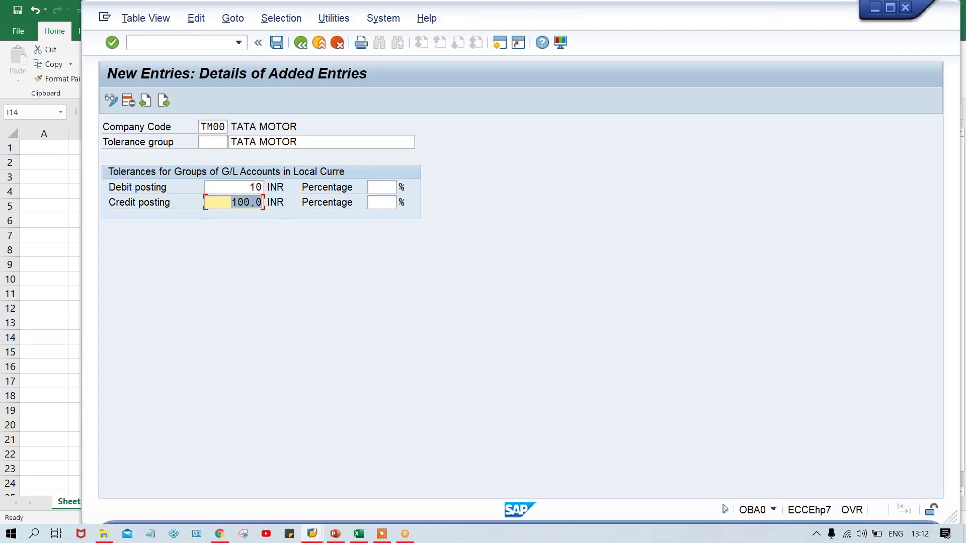
type("10")
key("Return")
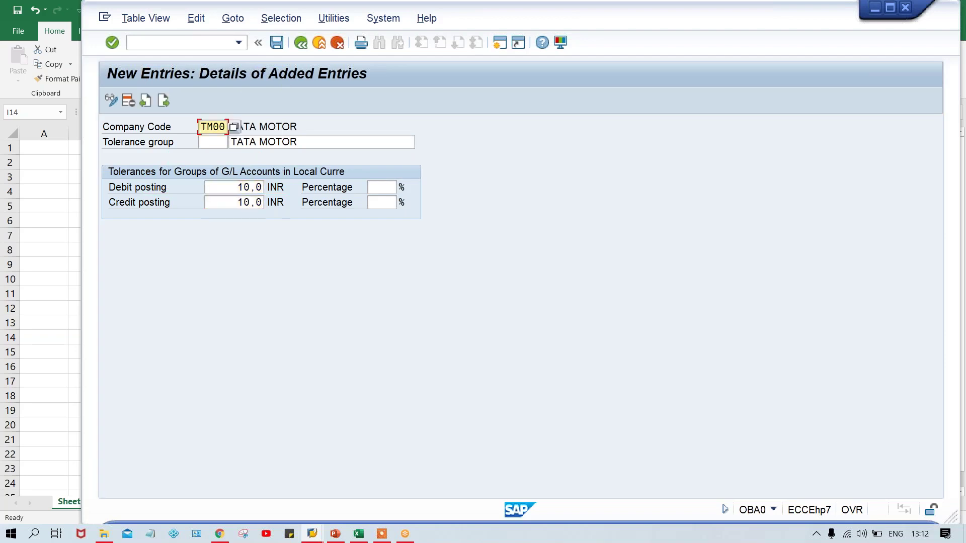
Save the G/L tolerance entry to the TATA MOTOR customizing request and review its company code and tolerance group fields.
key("ctrl+s")
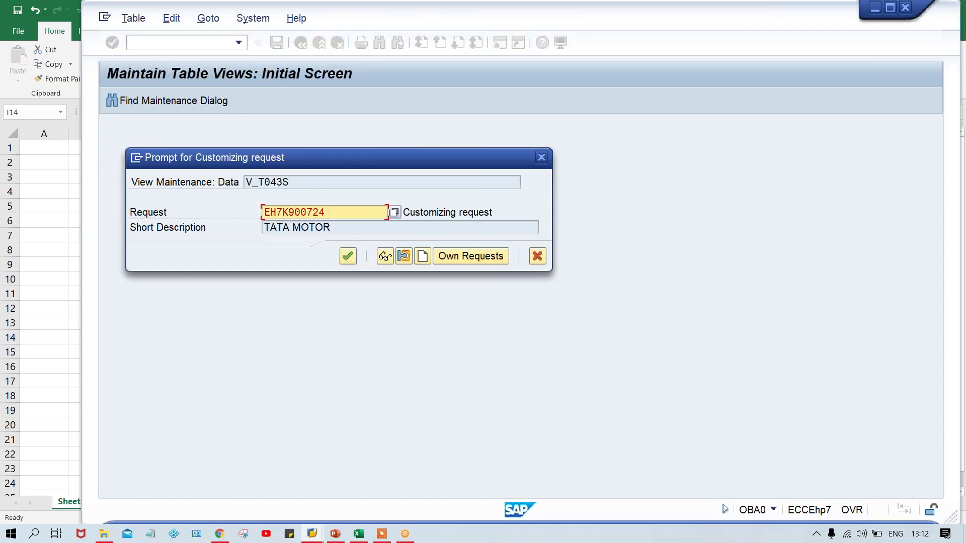
key("Return")
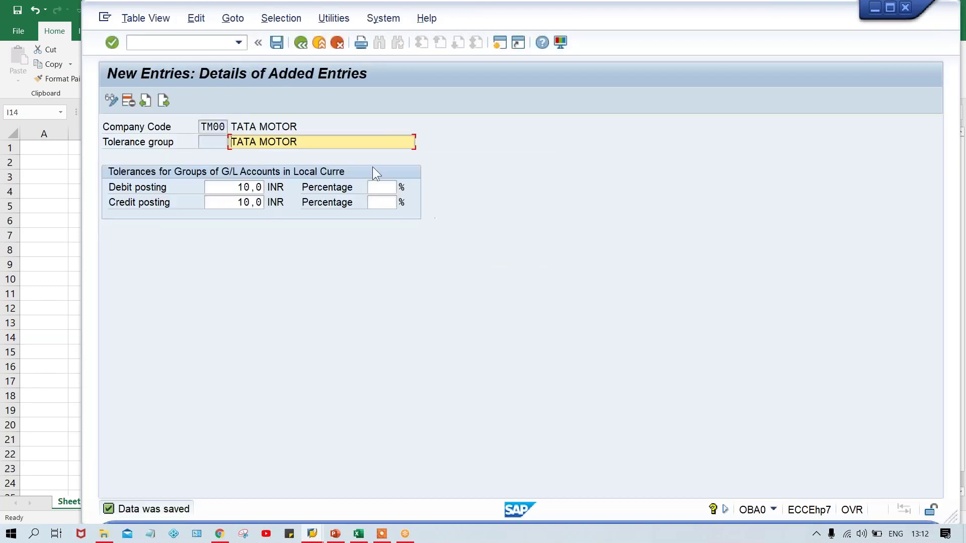
left_click(373, 125)
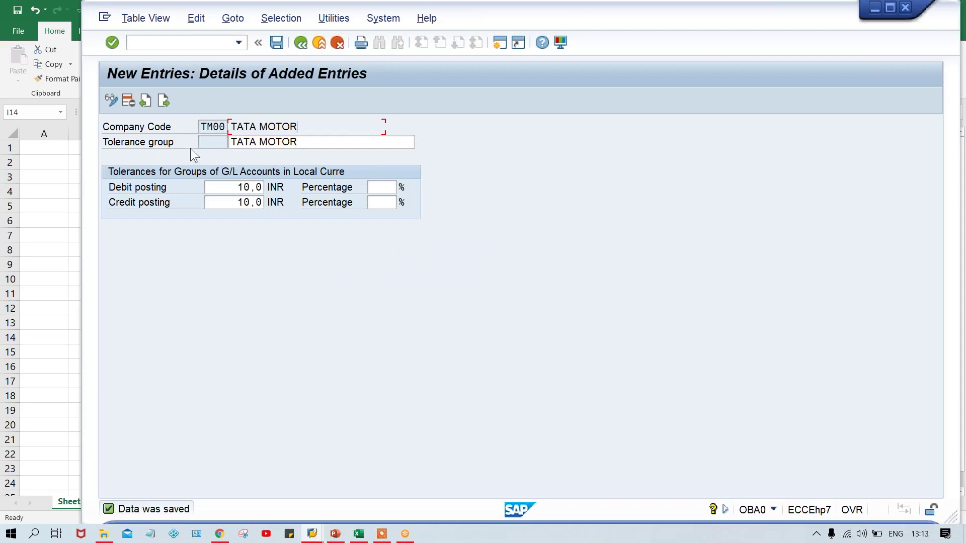
double_click(203, 128)
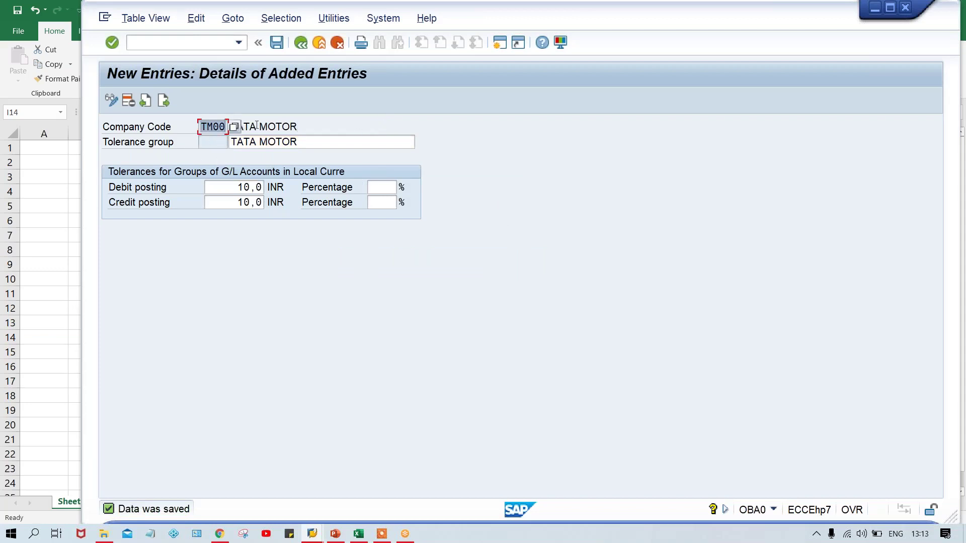
left_click(215, 141)
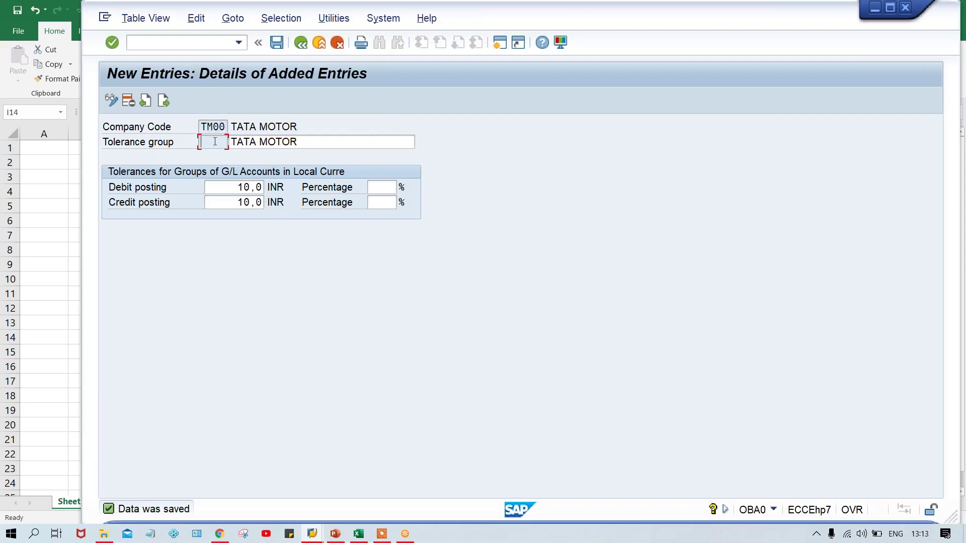